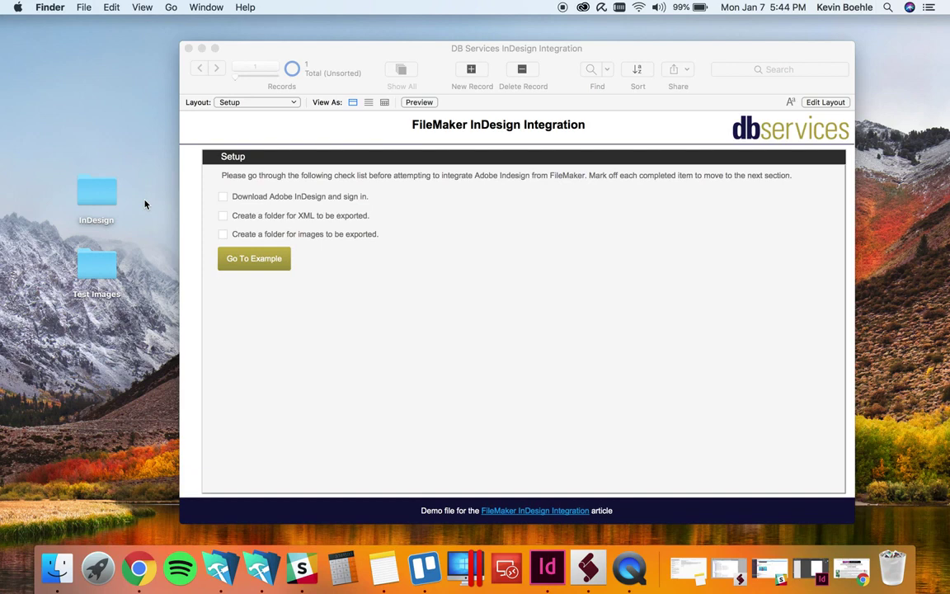
Tick the InDesign download and image export folder items on the Setup checklist
{"action": "left_click", "coordinate": [224, 202]}
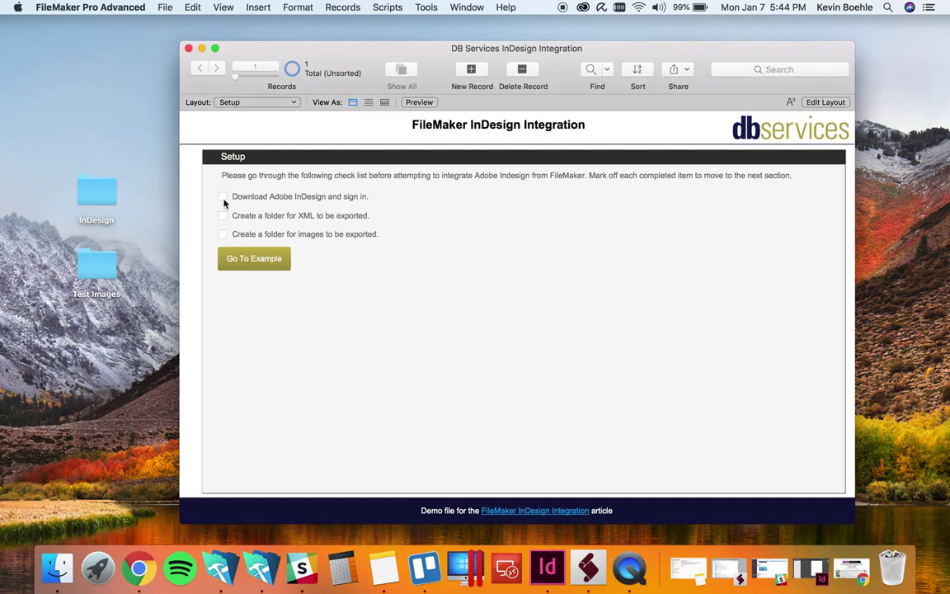
{"action": "left_click", "coordinate": [224, 202]}
{"action": "left_click", "coordinate": [222, 236]}
Confirm the desktop InDesign folder contains an empty Images folder
{"action": "double_click", "coordinate": [92, 191]}
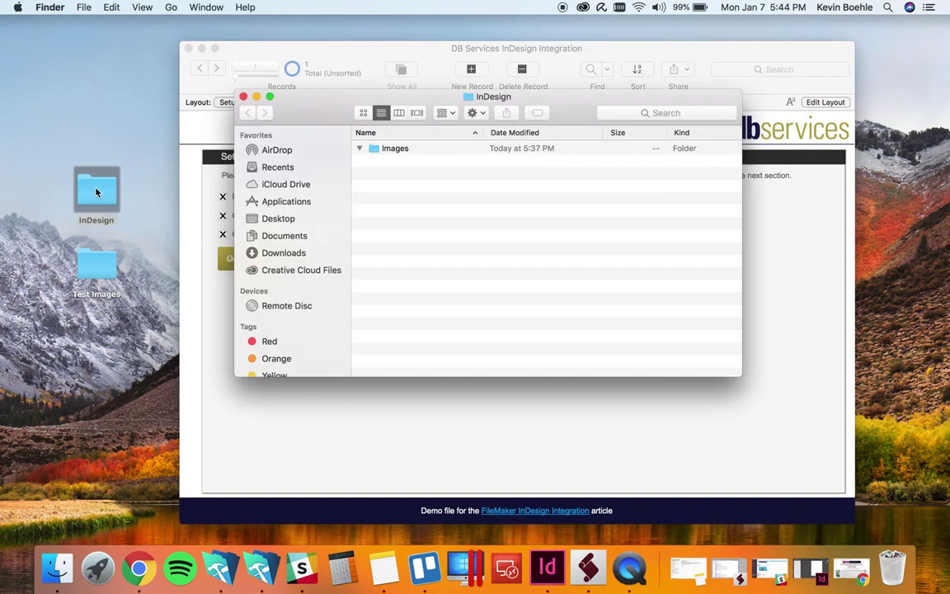
{"action": "double_click", "coordinate": [419, 149]}
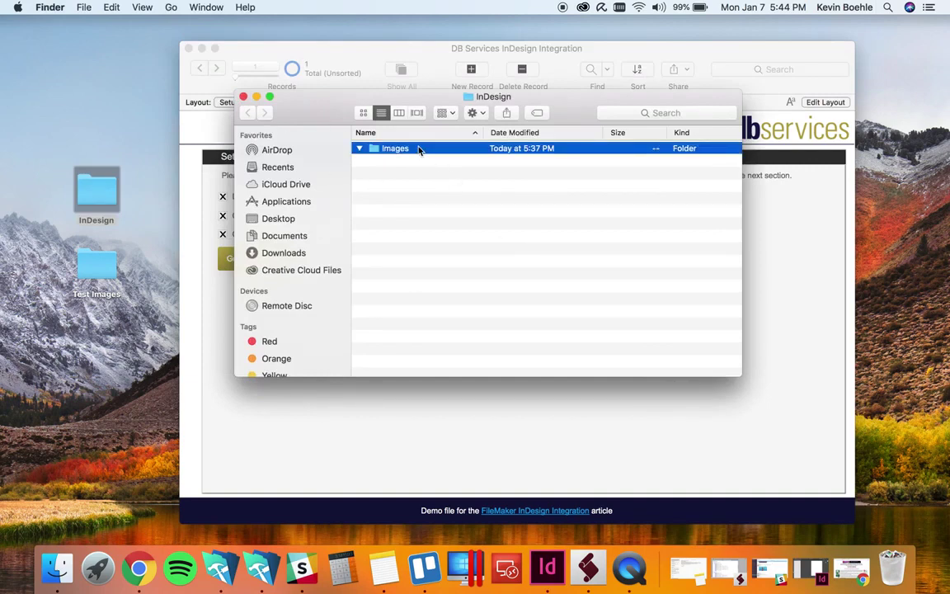
{"action": "left_click", "coordinate": [243, 96]}
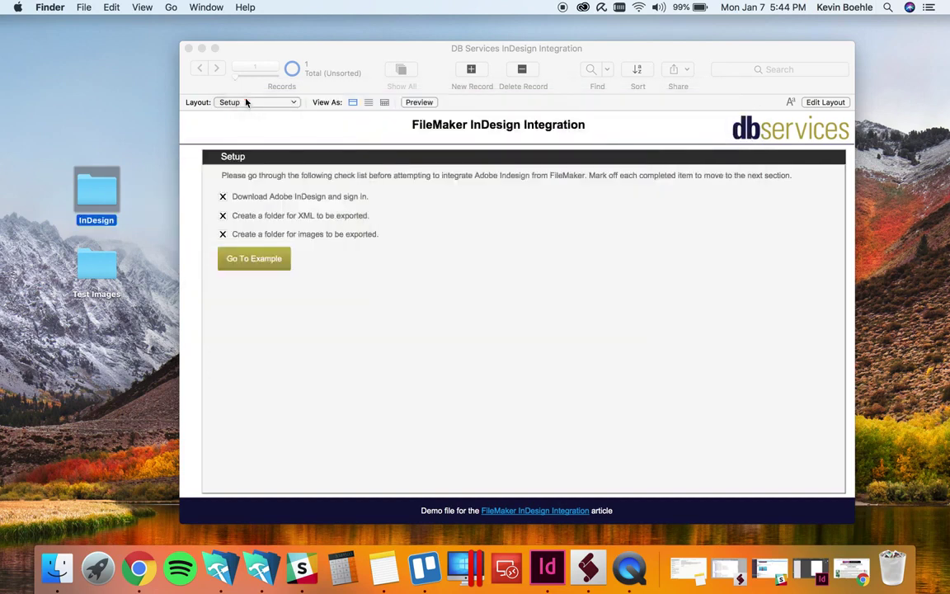
From the example's publication menu, add a publication record named 'DB Services Magazine'
{"action": "left_click", "coordinate": [256, 260]}
{"action": "left_click", "coordinate": [256, 260]}
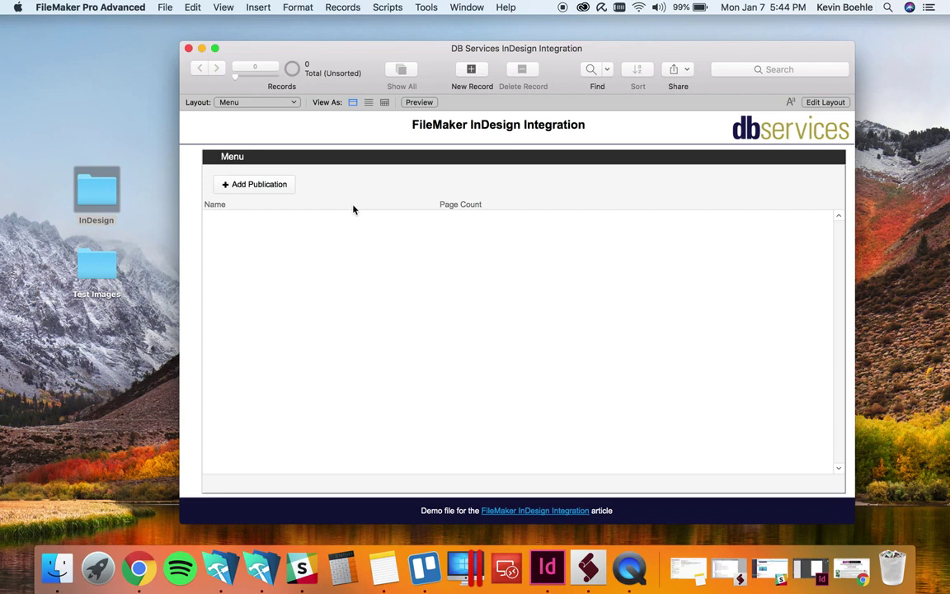
{"action": "left_click", "coordinate": [271, 188]}
{"action": "type", "text": "DB"}
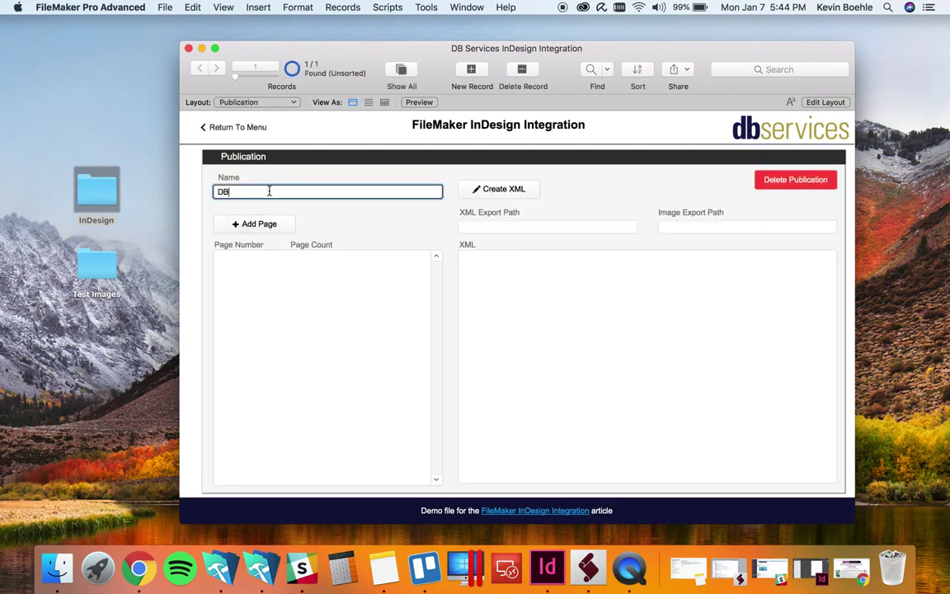
{"action": "type", "text": " Services Ma"}
{"action": "type", "text": "gazine"}
{"action": "left_click", "coordinate": [311, 221]}
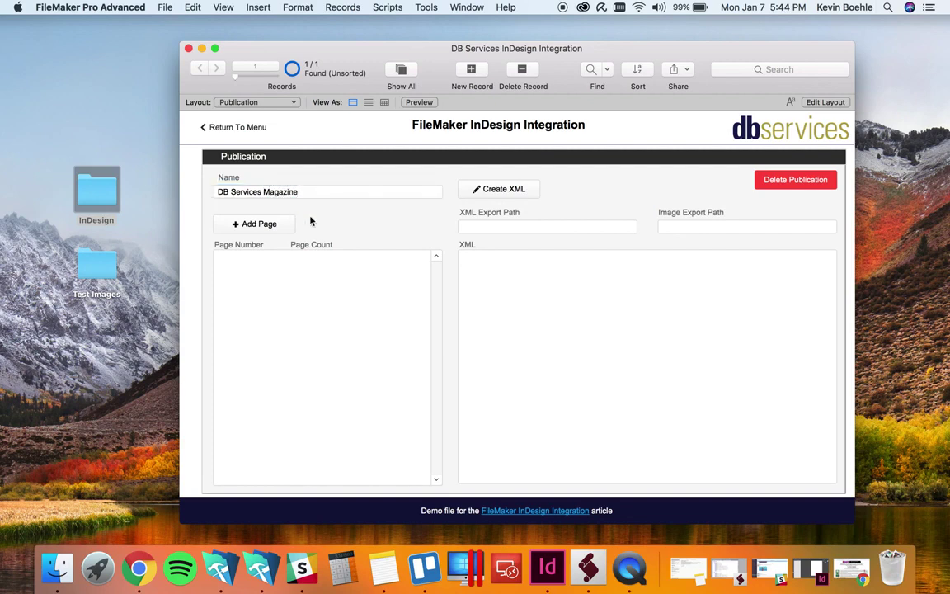
Add a first page using the Full Page Ad template
{"action": "left_click", "coordinate": [262, 223]}
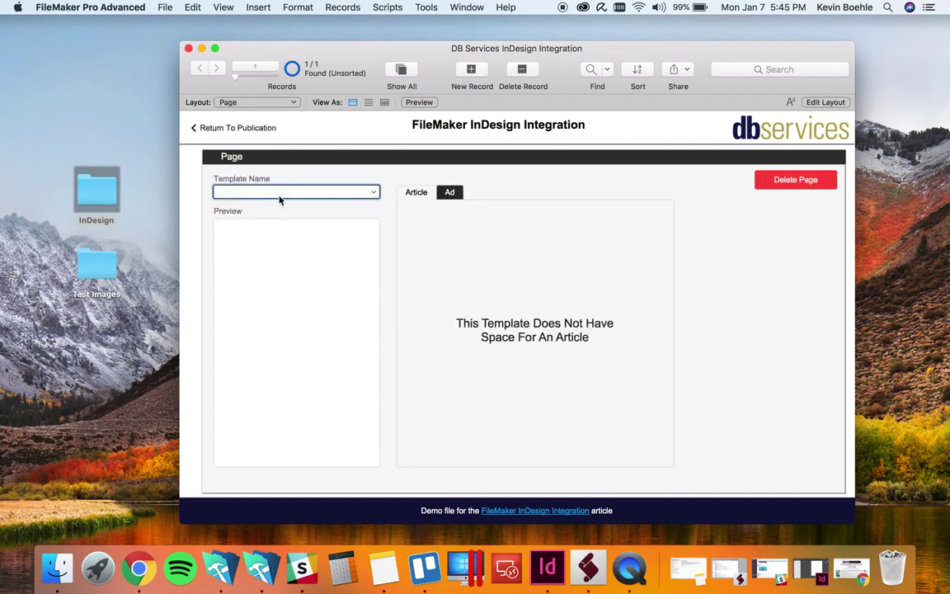
{"action": "left_click", "coordinate": [288, 193]}
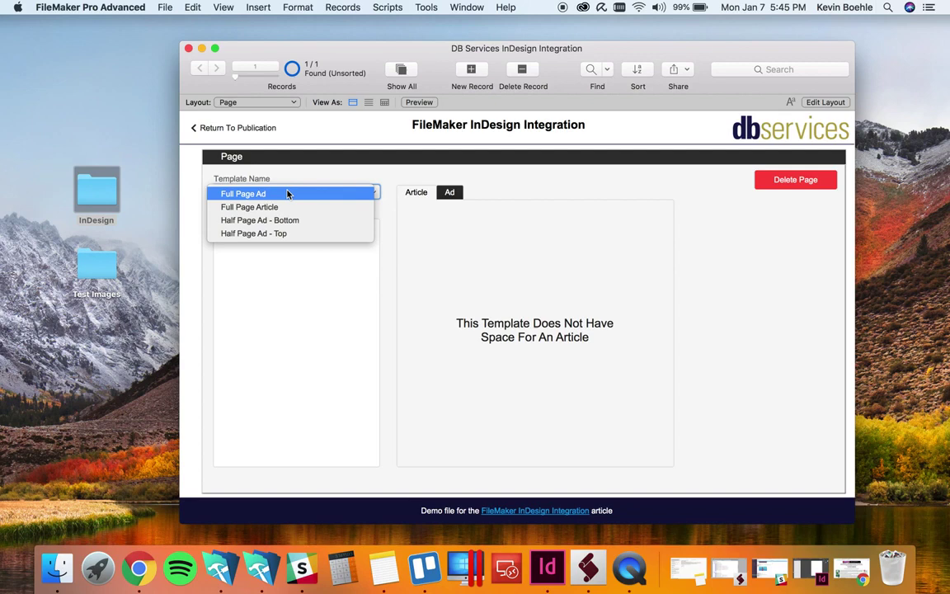
{"action": "left_click", "coordinate": [287, 194]}
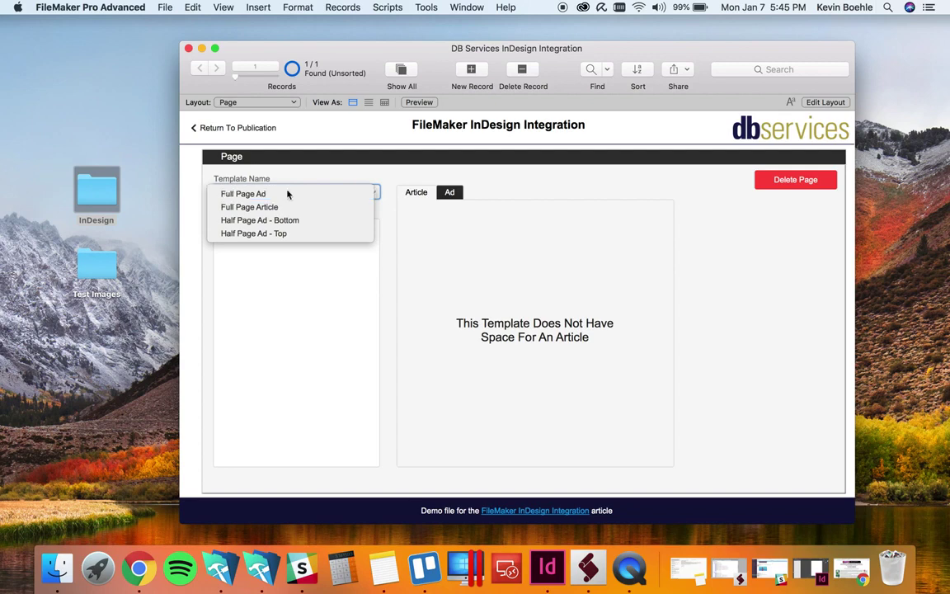
Place the test2 png image from Test Images as the page's ad, then return to the publication
{"action": "left_click", "coordinate": [449, 195]}
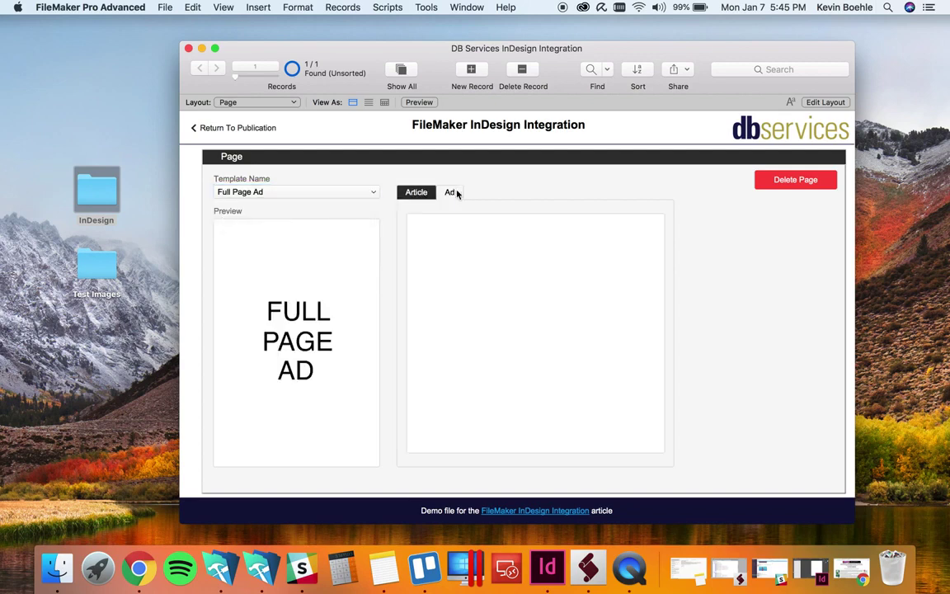
{"action": "double_click", "coordinate": [98, 258]}
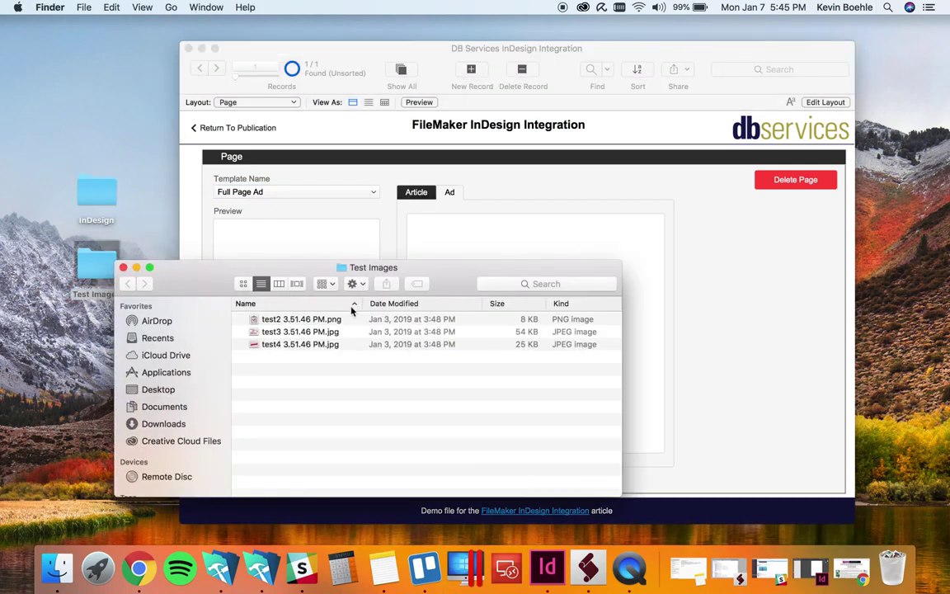
{"action": "left_click", "coordinate": [301, 319]}
{"action": "key", "text": "Return"}
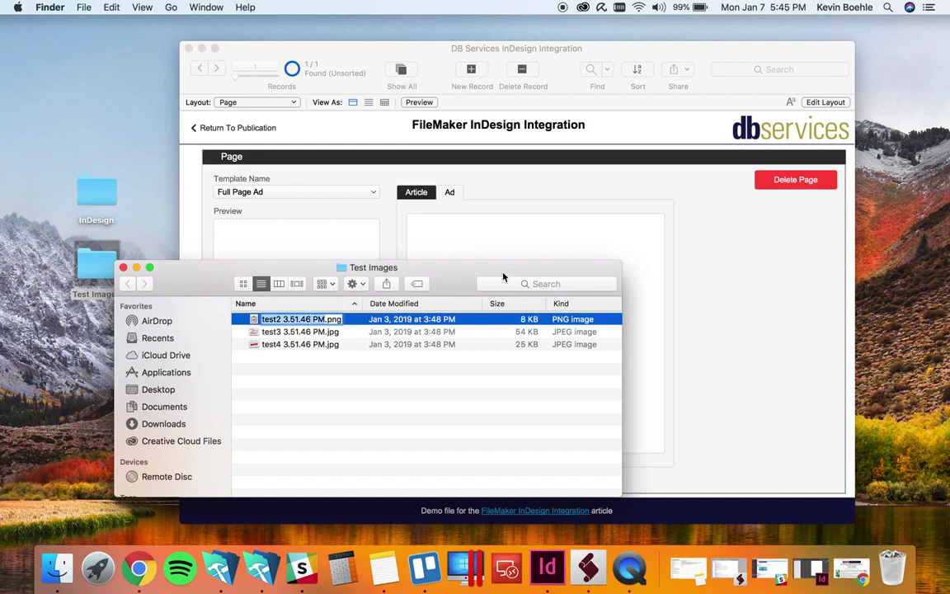
{"action": "mouse_move", "coordinate": [320, 319]}
{"action": "left_mouse_down"}
{"action": "mouse_move", "coordinate": [454, 284]}
{"action": "mouse_move", "coordinate": [506, 233]}
{"action": "left_mouse_up"}
{"action": "left_click", "coordinate": [313, 155]}
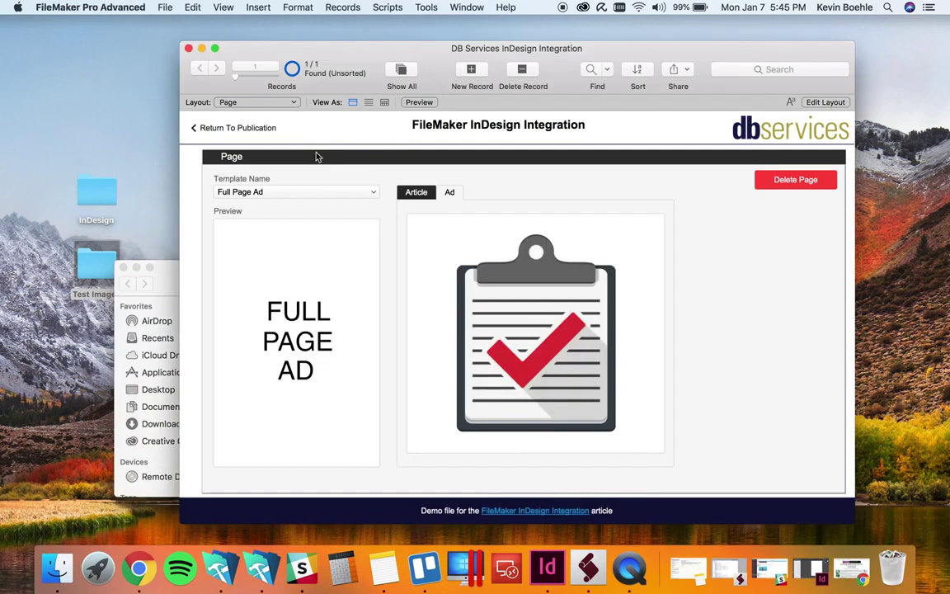
{"action": "left_click", "coordinate": [234, 128]}
Add a Half Page Ad - Bottom page with the test3 calendar image as its ad
{"action": "left_click", "coordinate": [268, 224]}
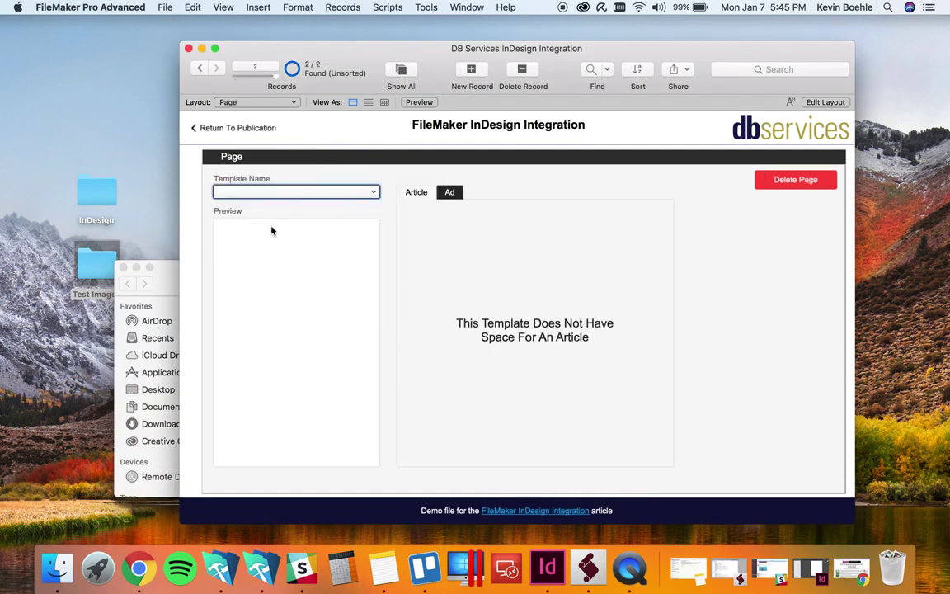
{"action": "left_click", "coordinate": [324, 191]}
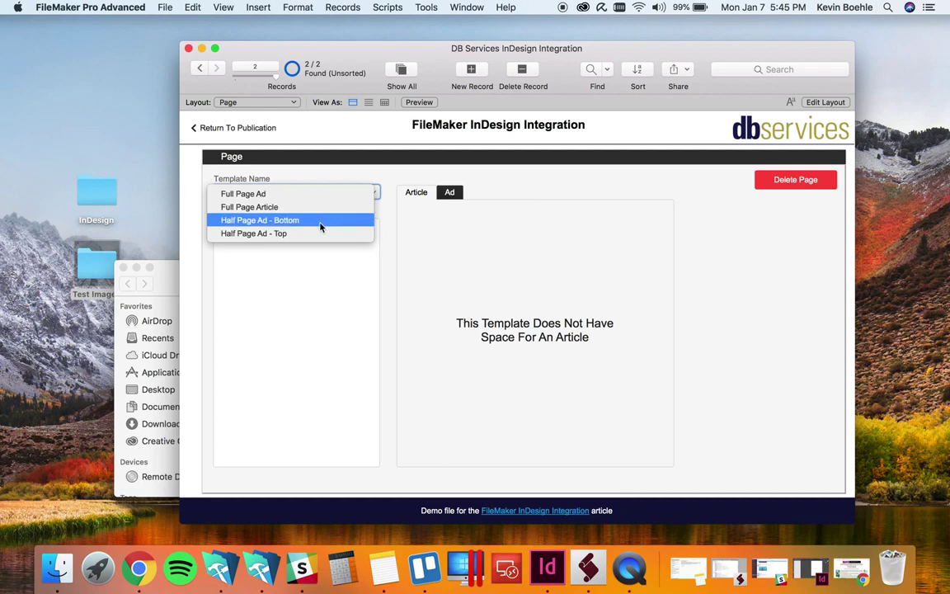
{"action": "left_click", "coordinate": [320, 227]}
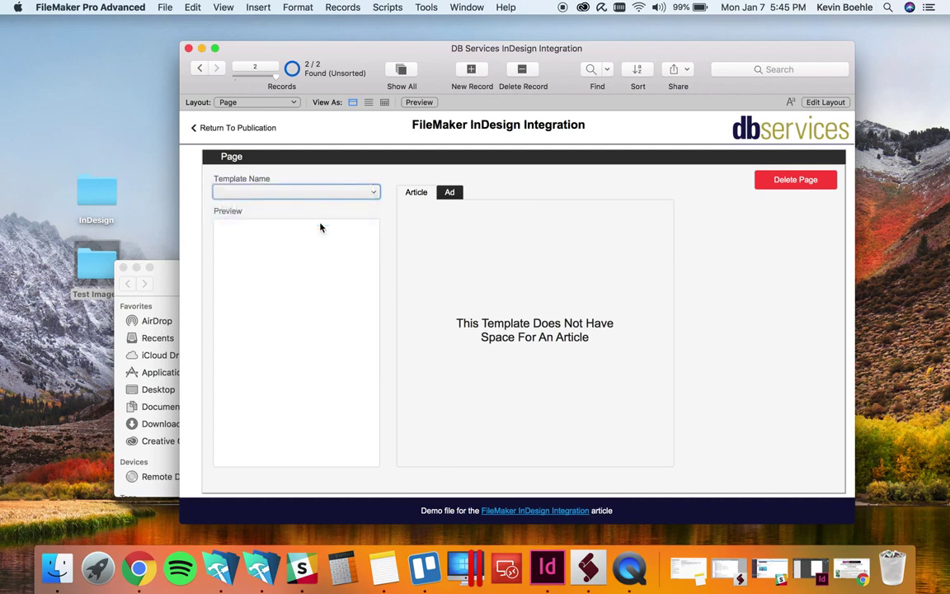
{"action": "left_click", "coordinate": [451, 193]}
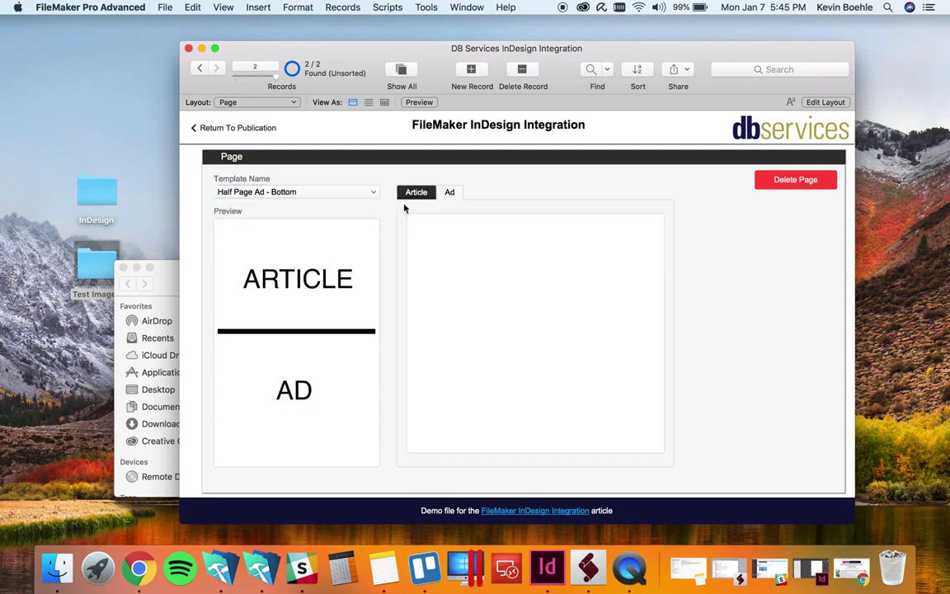
{"action": "left_click", "coordinate": [91, 271]}
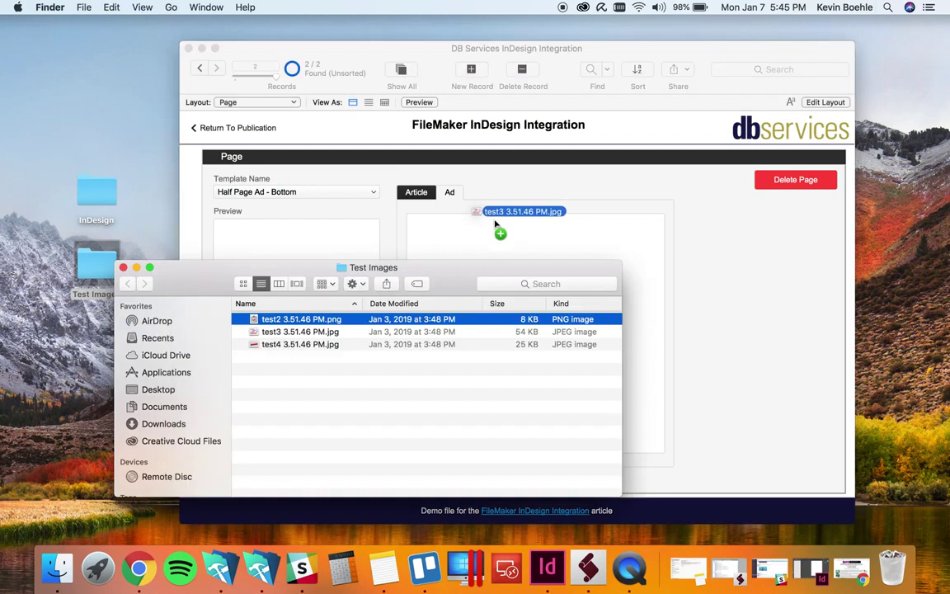
{"action": "left_click_drag", "start_coordinate": [277, 328], "coordinate": [502, 229]}
{"action": "left_click", "coordinate": [137, 267]}
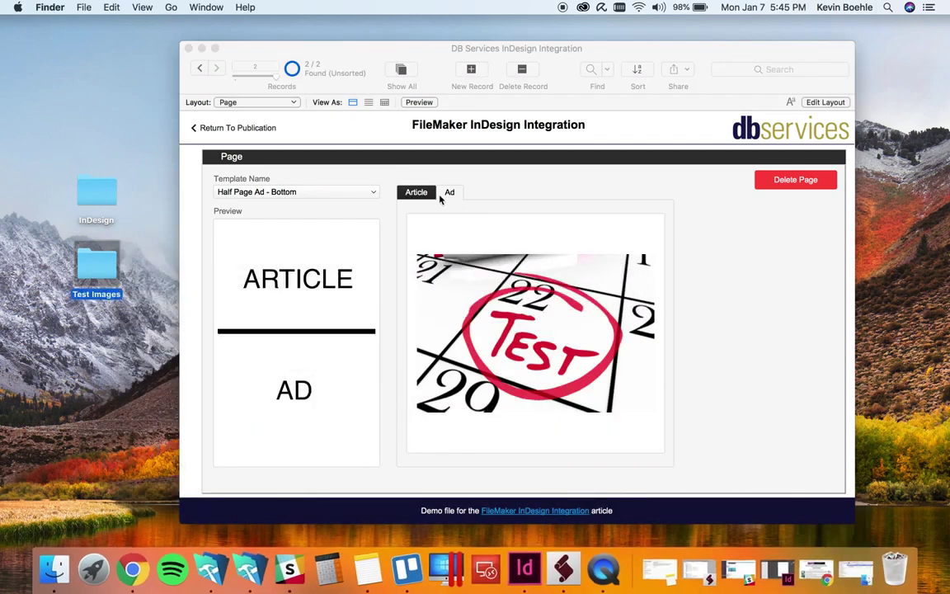
Title the article 'Lorem Ipsum' and copy two lorem ipsum paragraphs from the browser
{"action": "left_click", "coordinate": [426, 195]}
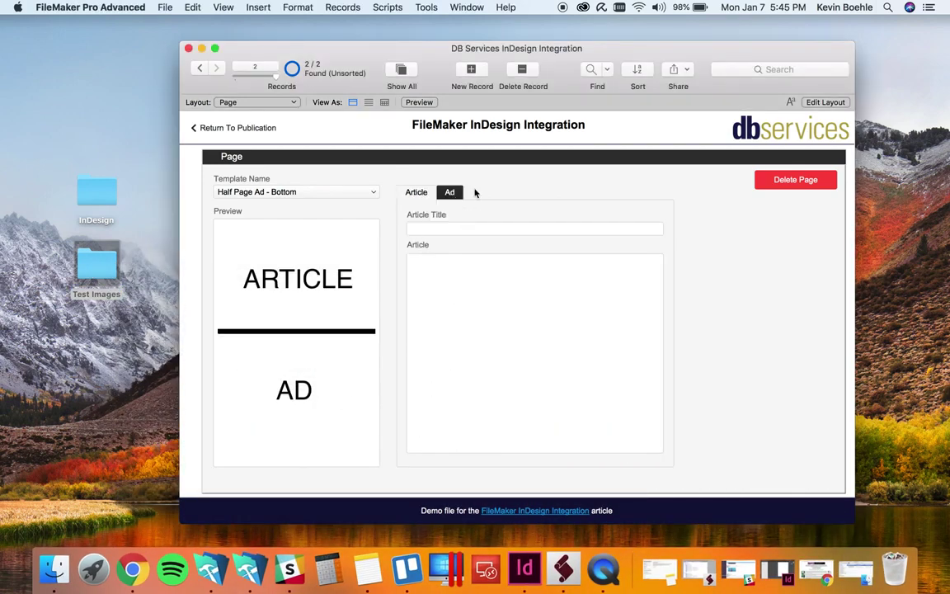
{"action": "left_click", "coordinate": [463, 229]}
{"action": "type", "text": "Lo"}
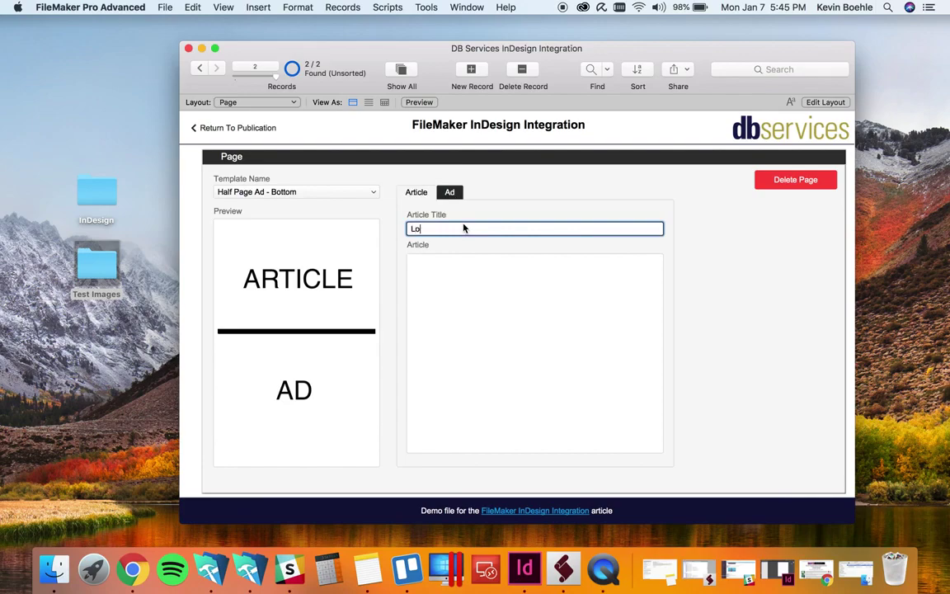
{"action": "type", "text": "rem Ipsum"}
{"action": "left_click", "coordinate": [134, 569]}
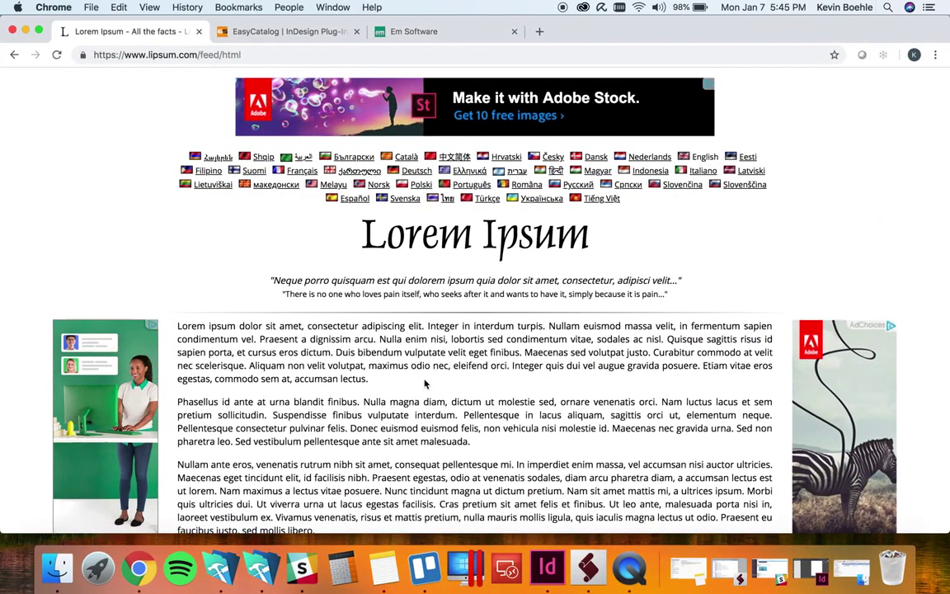
{"action": "left_click_drag", "start_coordinate": [471, 442], "coordinate": [180, 336]}
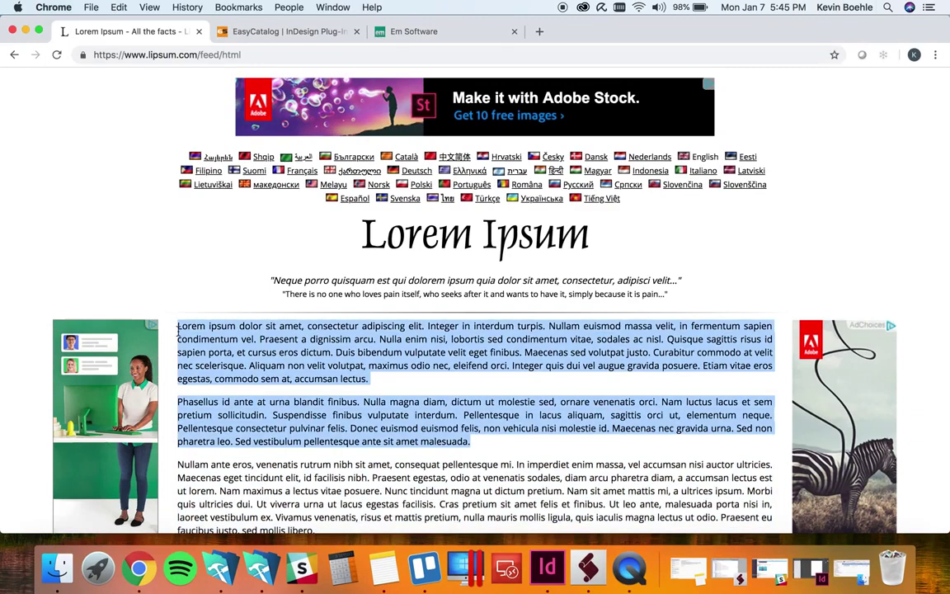
{"action": "key", "text": "super+c"}
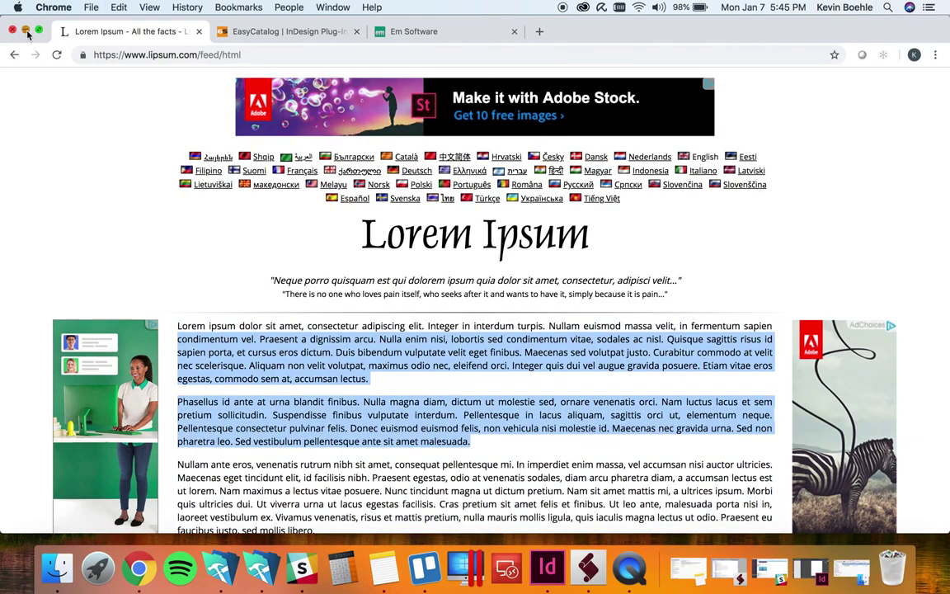
{"action": "left_click", "coordinate": [25, 32]}
{"action": "left_click", "coordinate": [461, 395]}
Paste the paragraphs into page 2's article, then add a Half Page Ad - Top page
{"action": "key", "text": "super+v"}
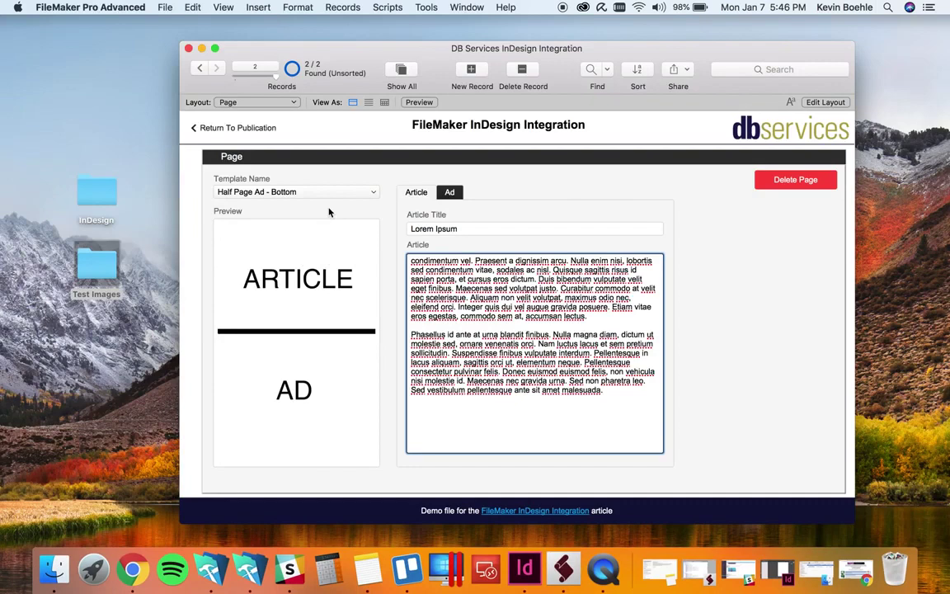
{"action": "left_click", "coordinate": [261, 130]}
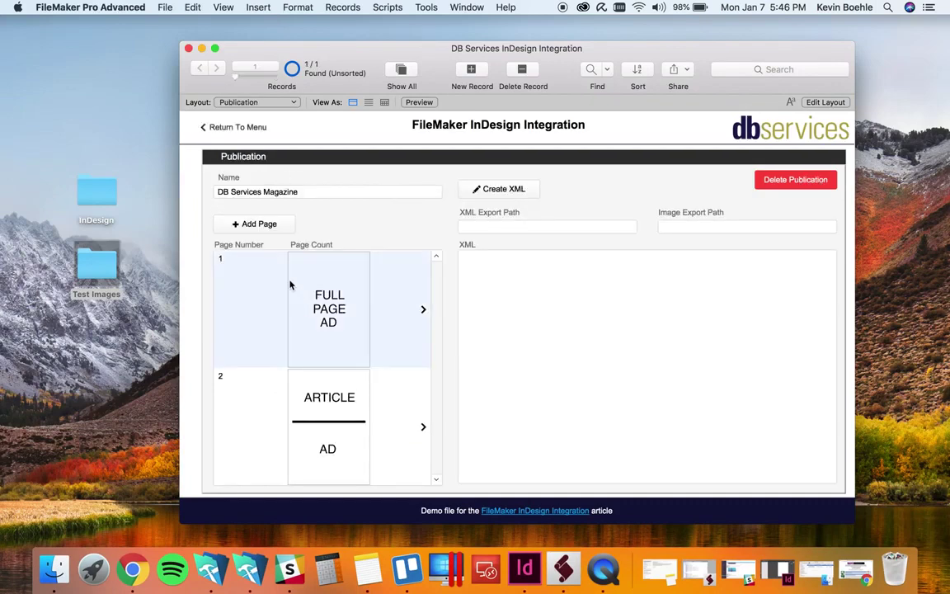
{"action": "left_click", "coordinate": [265, 225]}
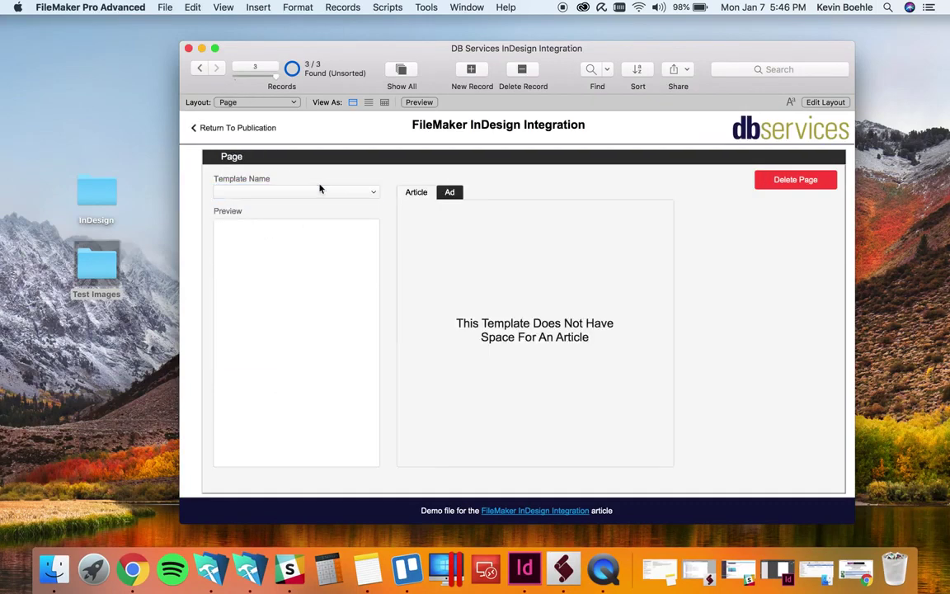
{"action": "left_click", "coordinate": [320, 191]}
{"action": "left_click", "coordinate": [316, 234]}
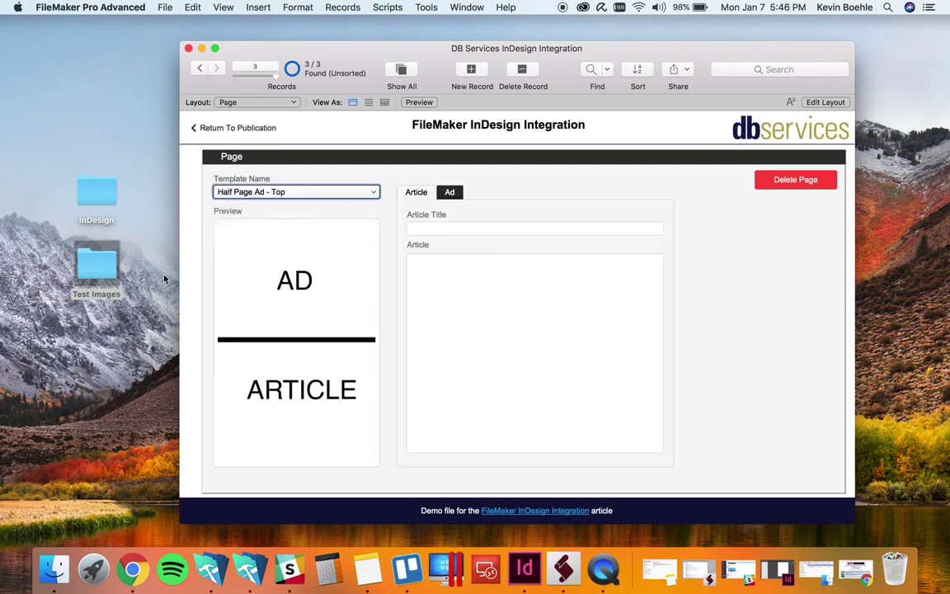
Place the test2 image in the third page's ad area
{"action": "double_click", "coordinate": [103, 274]}
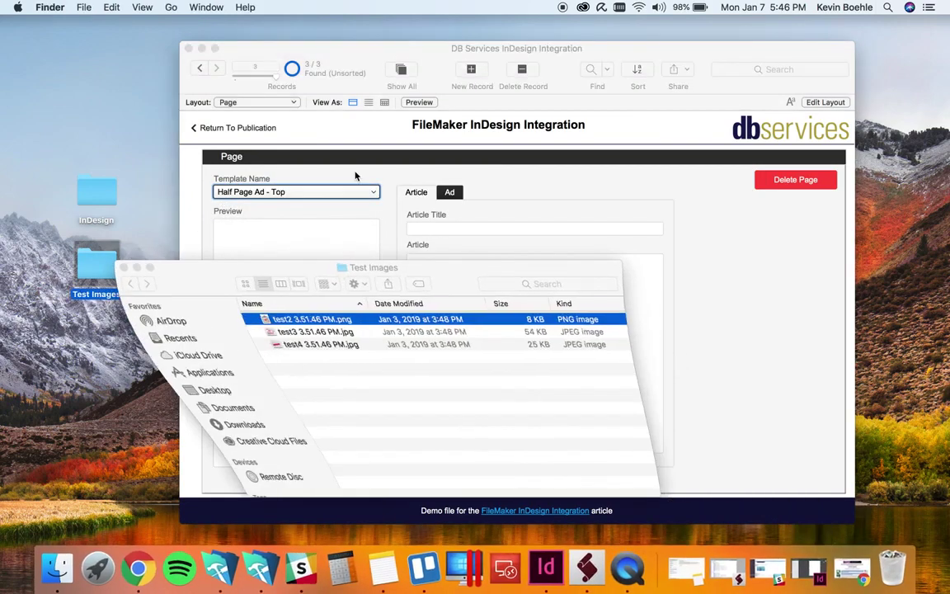
{"action": "left_click", "coordinate": [446, 193]}
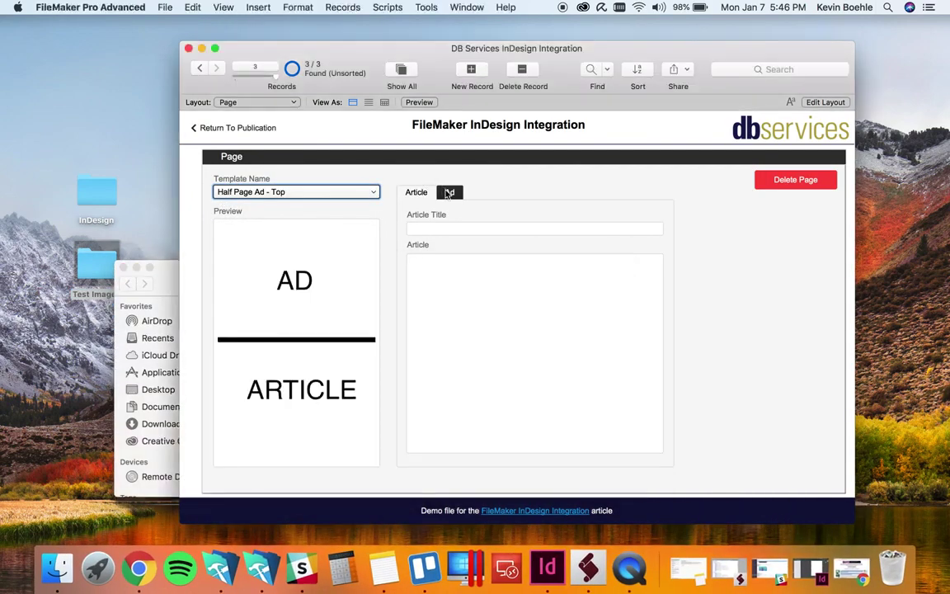
{"action": "left_click", "coordinate": [165, 272]}
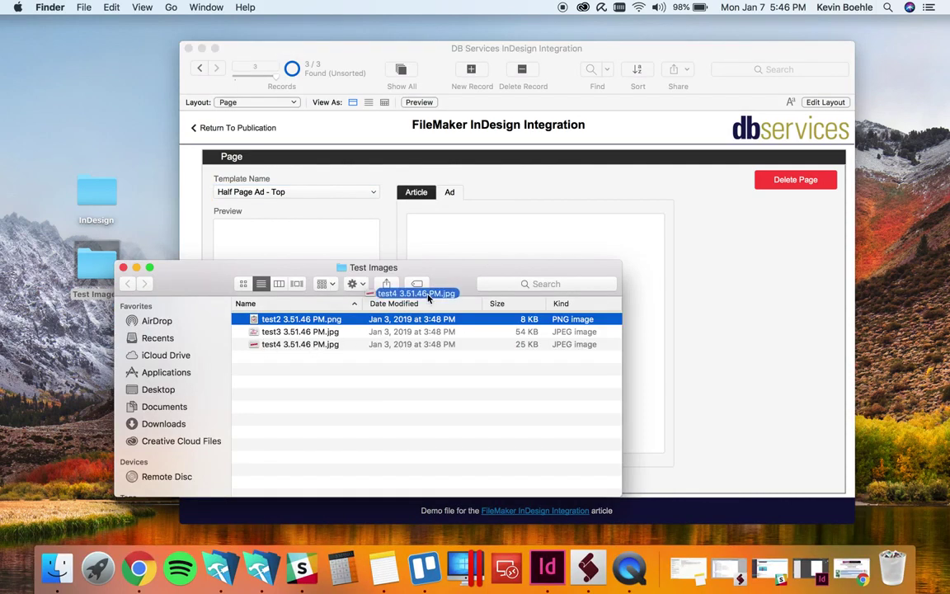
{"action": "left_click_drag", "start_coordinate": [301, 319], "coordinate": [460, 235]}
Title the article 'Lorem ipusm', paste the lorem ipsum text as its body, and return to the publication
{"action": "left_click", "coordinate": [424, 195]}
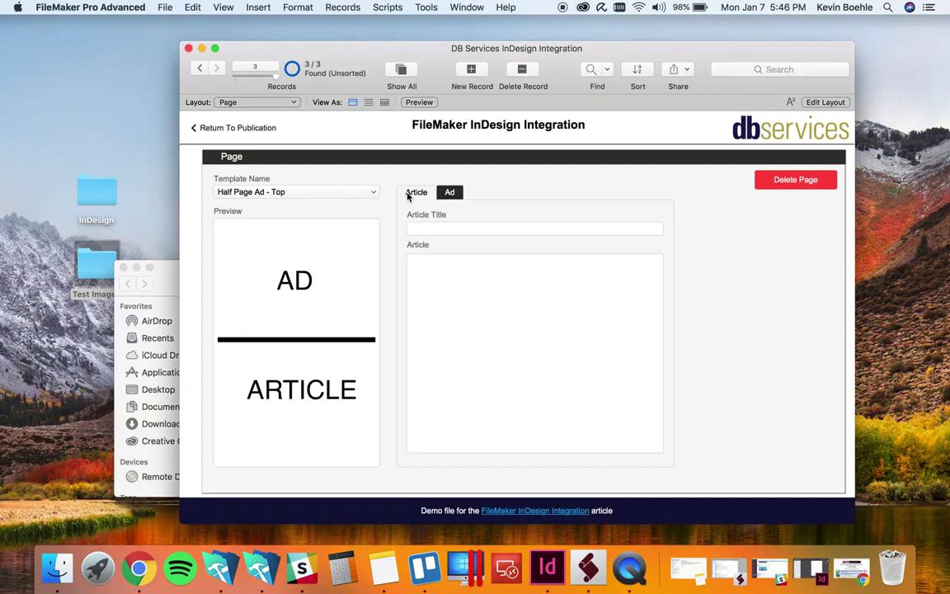
{"action": "left_click", "coordinate": [436, 229]}
{"action": "type", "text": "Lorem"}
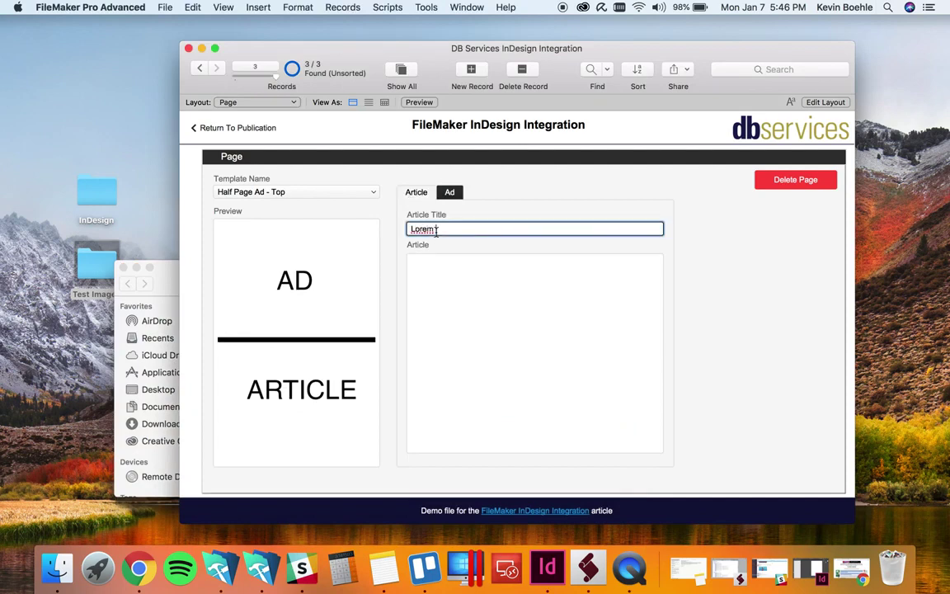
{"action": "type", "text": " ipusm"}
{"action": "left_click", "coordinate": [494, 307]}
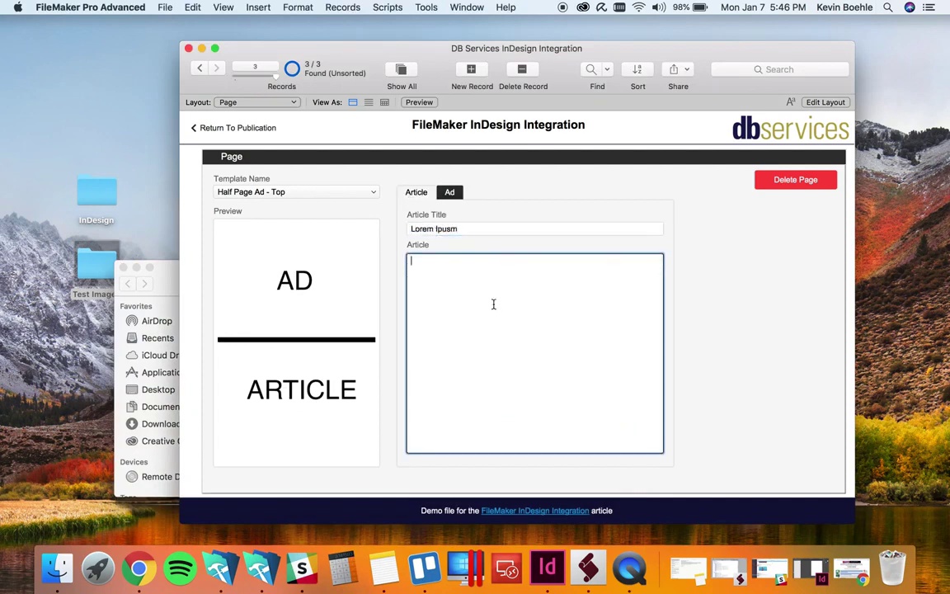
{"action": "key", "text": "super+v"}
{"action": "left_click", "coordinate": [705, 308]}
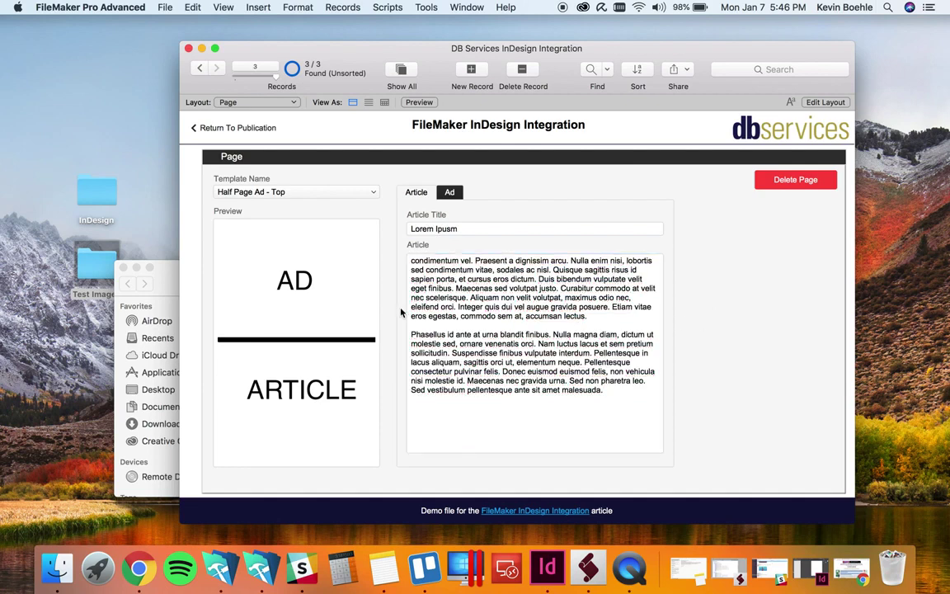
{"action": "left_click", "coordinate": [235, 128]}
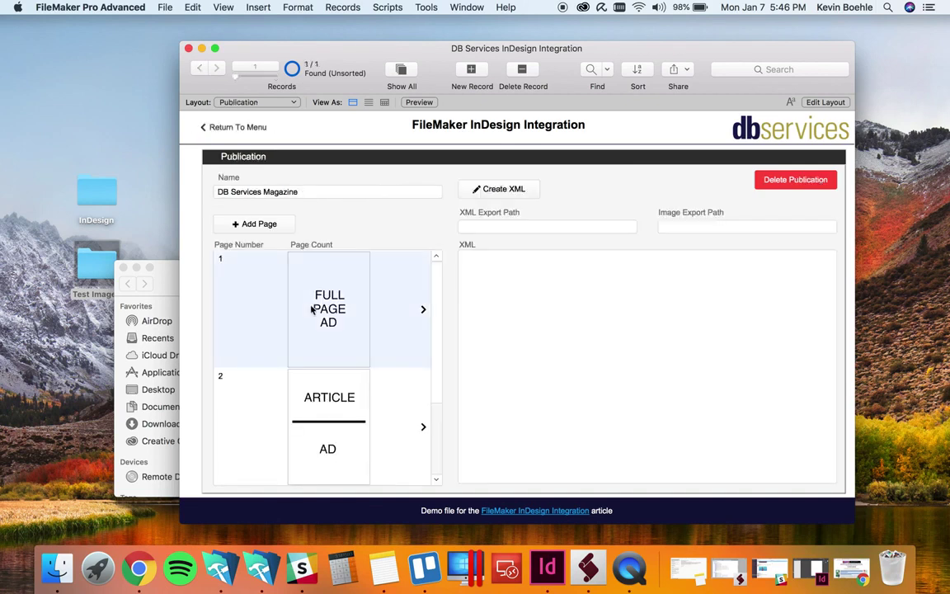
Add a fourth page using the Full Page Article template
{"action": "left_click", "coordinate": [257, 220]}
{"action": "left_click", "coordinate": [298, 193]}
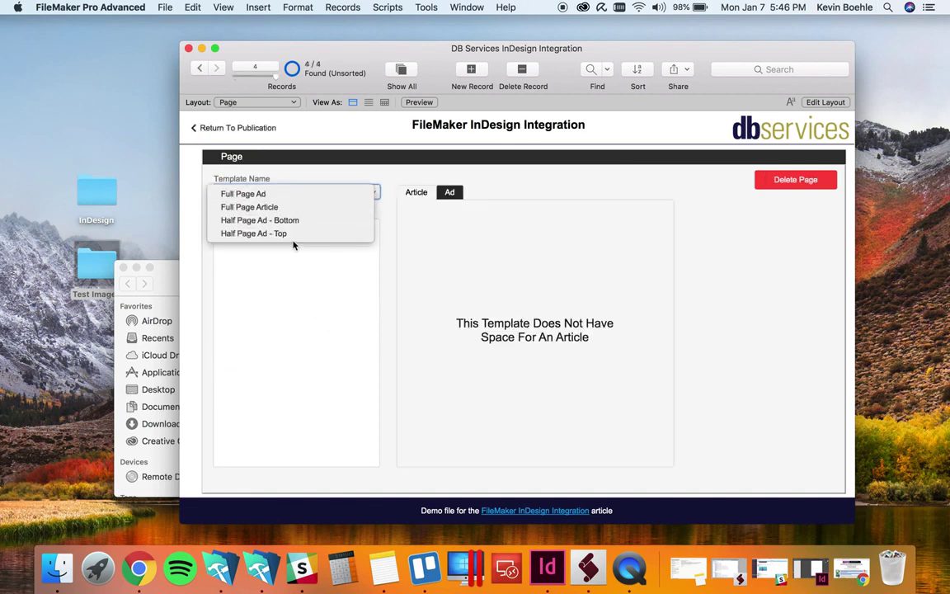
{"action": "left_click", "coordinate": [295, 207]}
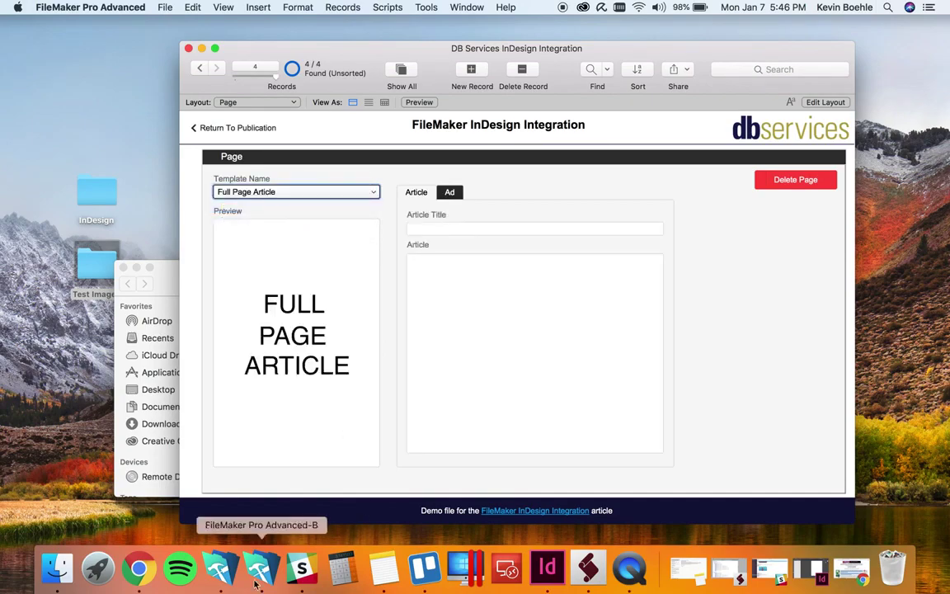
Paste lorem ipsum paragraphs from the web into the article and title it 'Lorem Ipsum'
{"action": "left_click", "coordinate": [140, 568]}
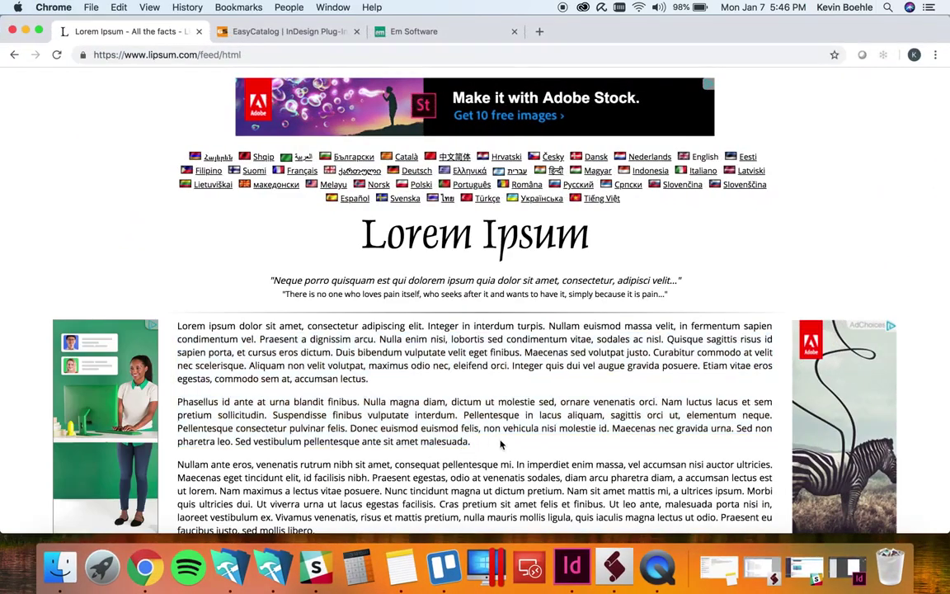
{"action": "scroll", "coordinate": [499, 444], "scroll_direction": "down", "scroll_amount": 3}
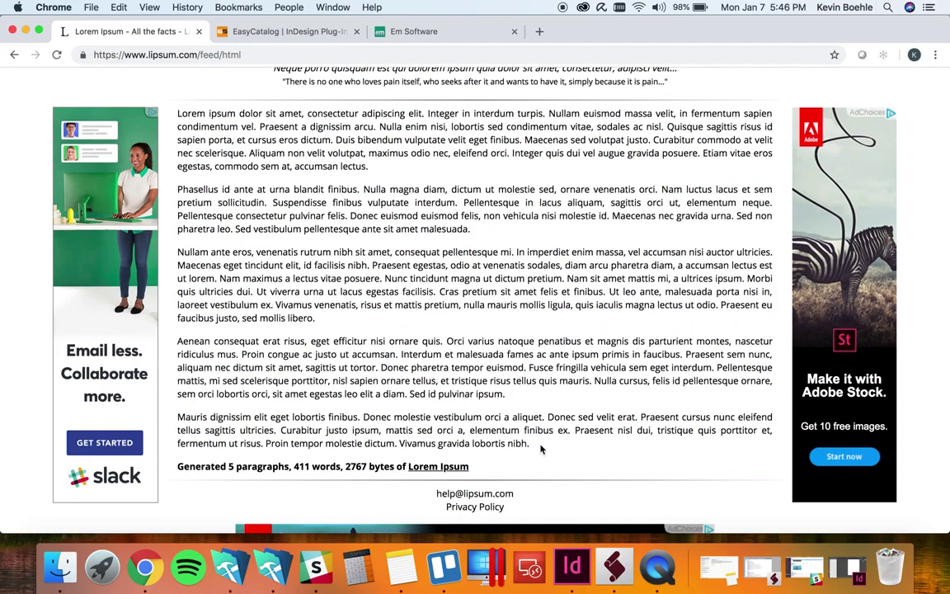
{"action": "mouse_move", "coordinate": [532, 444]}
{"action": "left_mouse_down"}
{"action": "mouse_move", "coordinate": [183, 140]}
{"action": "mouse_move", "coordinate": [177, 118]}
{"action": "left_mouse_up"}
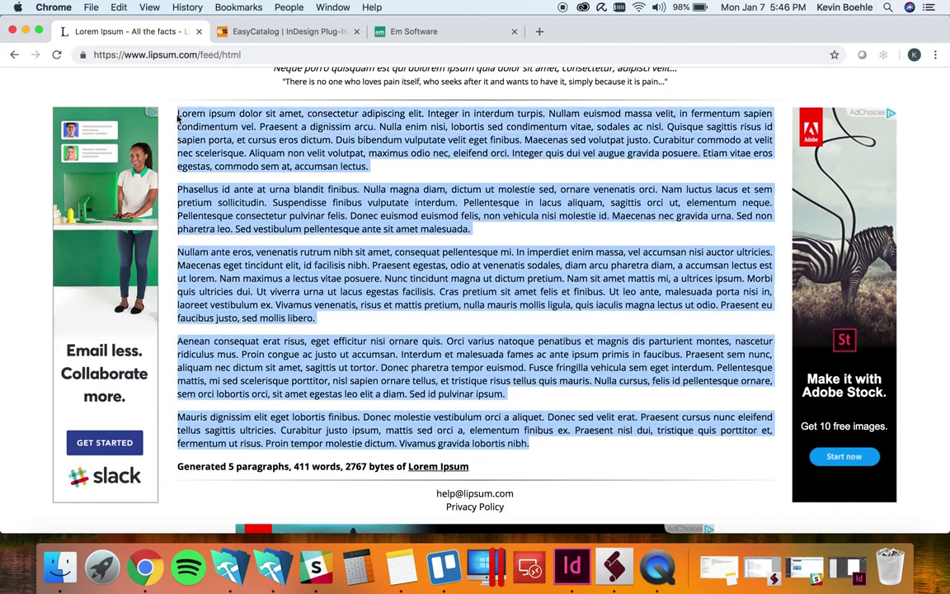
{"action": "left_click", "coordinate": [25, 30]}
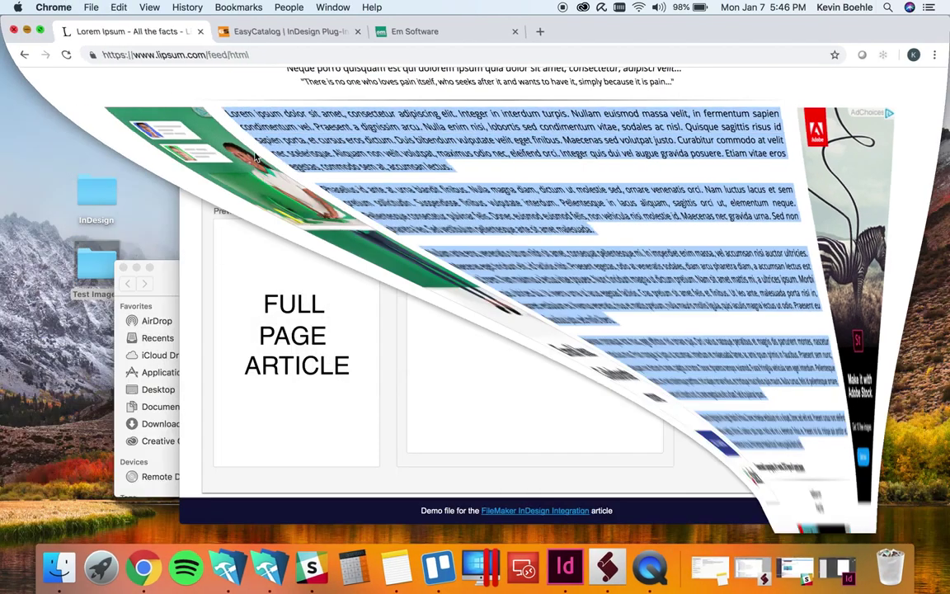
{"action": "left_click", "coordinate": [462, 343]}
{"action": "key", "text": "super+v"}
{"action": "left_click", "coordinate": [476, 228]}
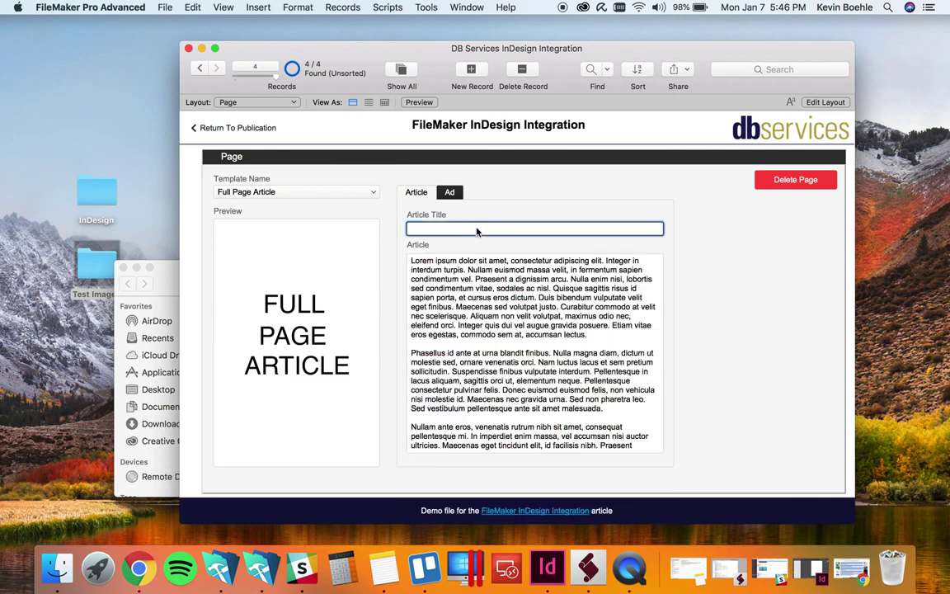
{"action": "type", "text": "Lorem Ipsum"}
{"action": "left_click", "coordinate": [237, 128]}
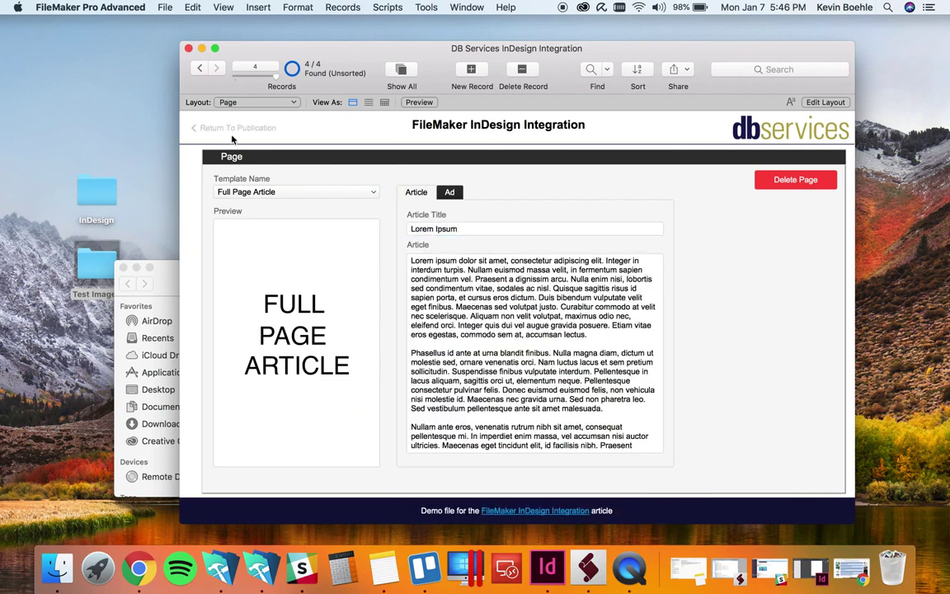
Set the XML export path to the InDesign folder on the Desktop
{"action": "scroll", "coordinate": [297, 376], "scroll_direction": "down", "scroll_amount": 2}
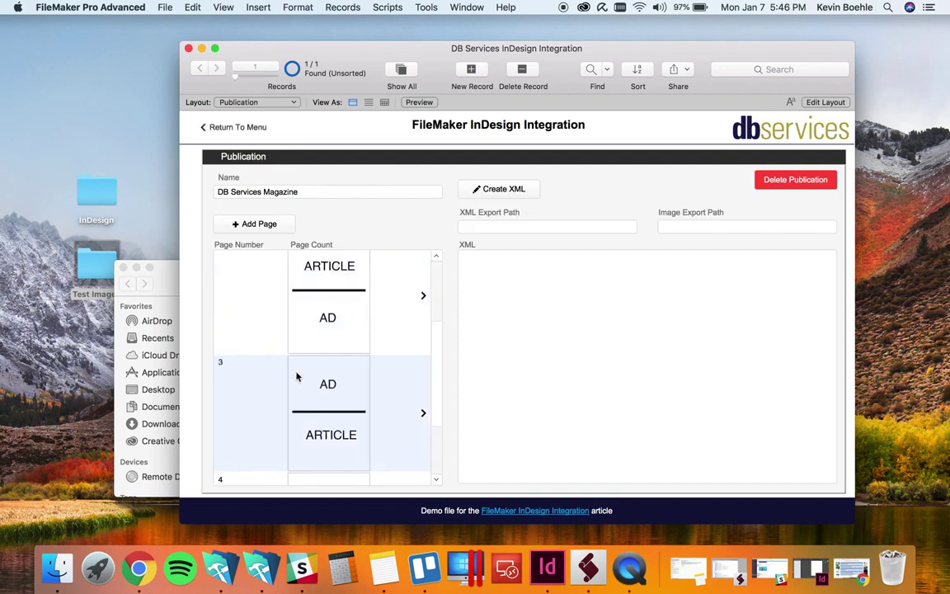
{"action": "scroll", "coordinate": [297, 376], "scroll_direction": "down", "scroll_amount": 2}
{"action": "scroll", "coordinate": [297, 376], "scroll_direction": "up", "scroll_amount": 2}
{"action": "scroll", "coordinate": [297, 376], "scroll_direction": "up", "scroll_amount": 2}
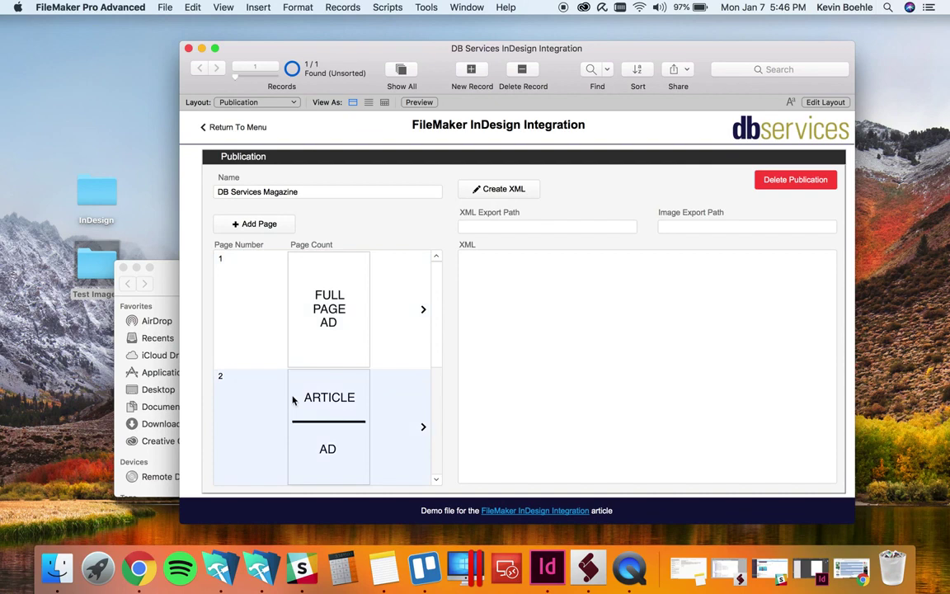
{"action": "scroll", "coordinate": [327, 352], "scroll_direction": "down", "scroll_amount": 1}
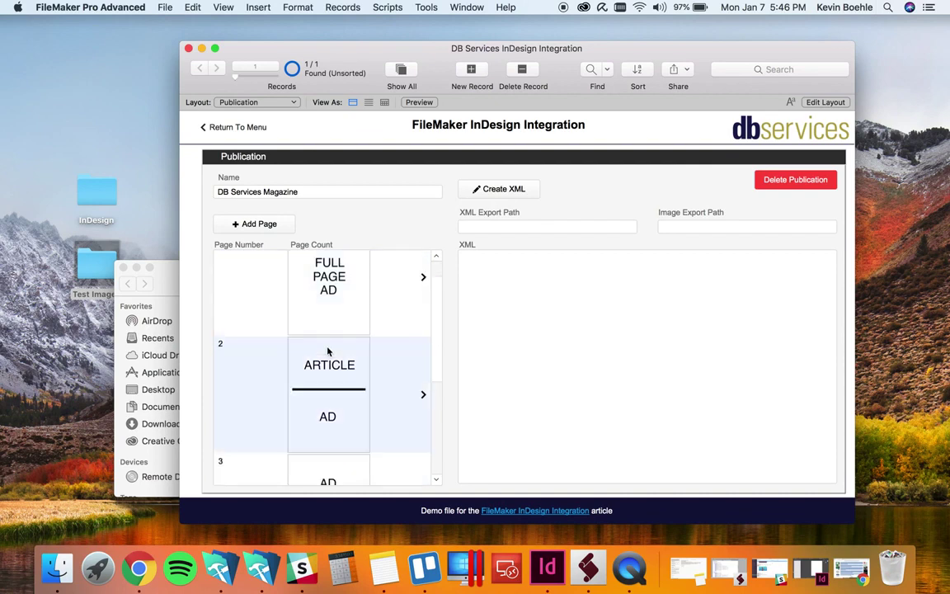
{"action": "scroll", "coordinate": [327, 352], "scroll_direction": "down", "scroll_amount": 2}
{"action": "scroll", "coordinate": [328, 352], "scroll_direction": "down", "scroll_amount": 1}
{"action": "scroll", "coordinate": [327, 352], "scroll_direction": "down", "scroll_amount": 2}
{"action": "scroll", "coordinate": [327, 352], "scroll_direction": "down", "scroll_amount": 1}
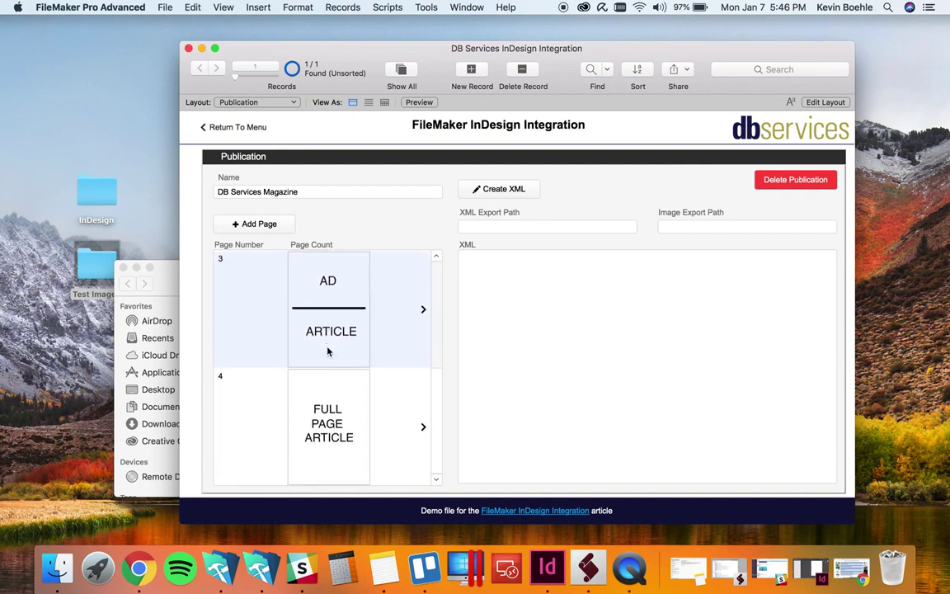
{"action": "left_click", "coordinate": [511, 227]}
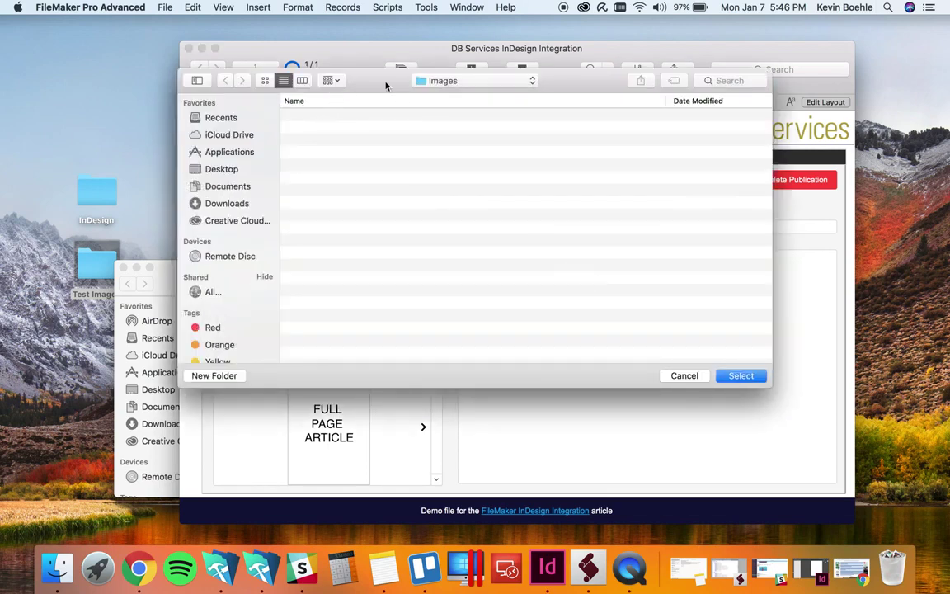
{"action": "left_click", "coordinate": [223, 169]}
{"action": "double_click", "coordinate": [353, 121]}
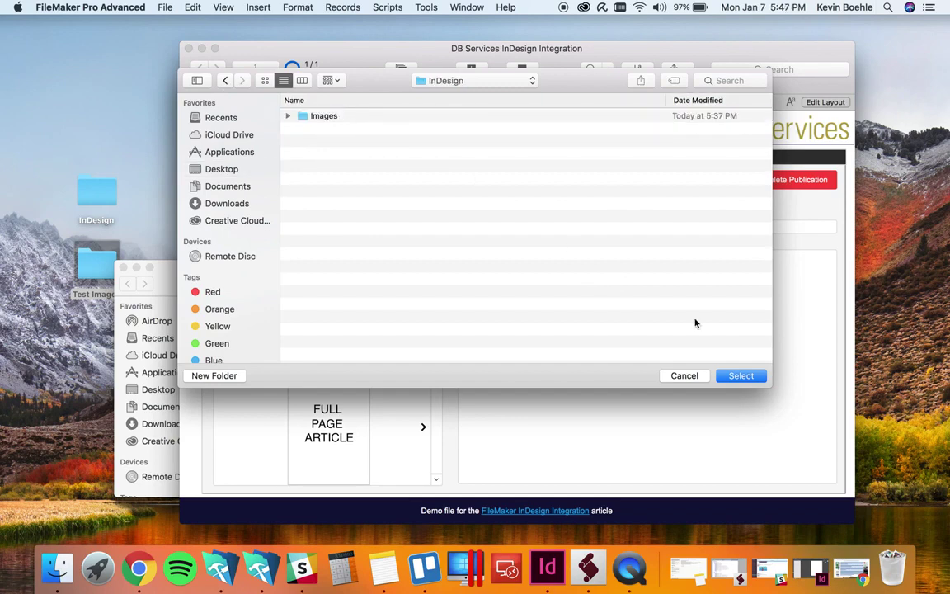
{"action": "left_click", "coordinate": [725, 377]}
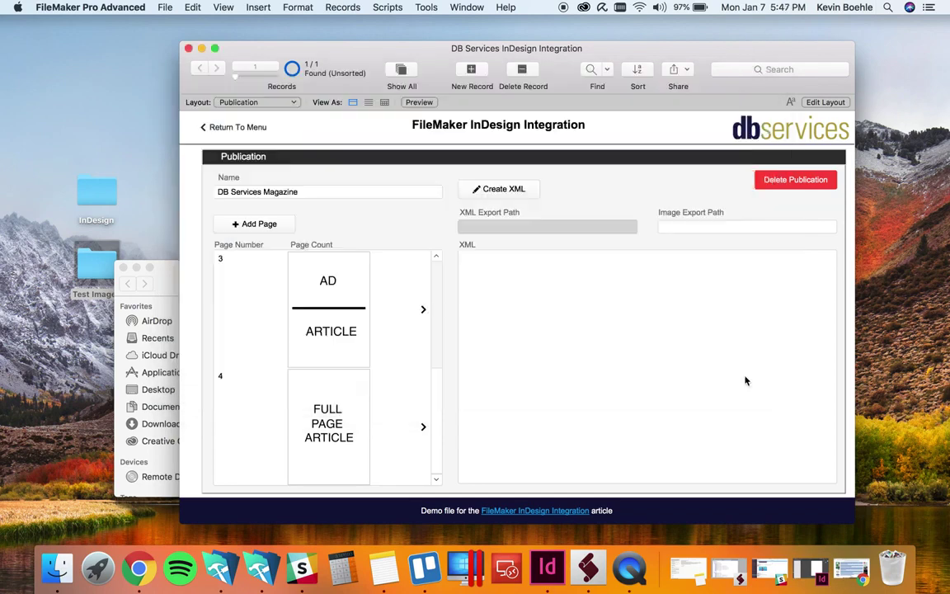
Set the image export path to the InDesign folder's Images subfolder
{"action": "left_click", "coordinate": [722, 229]}
{"action": "double_click", "coordinate": [367, 116]}
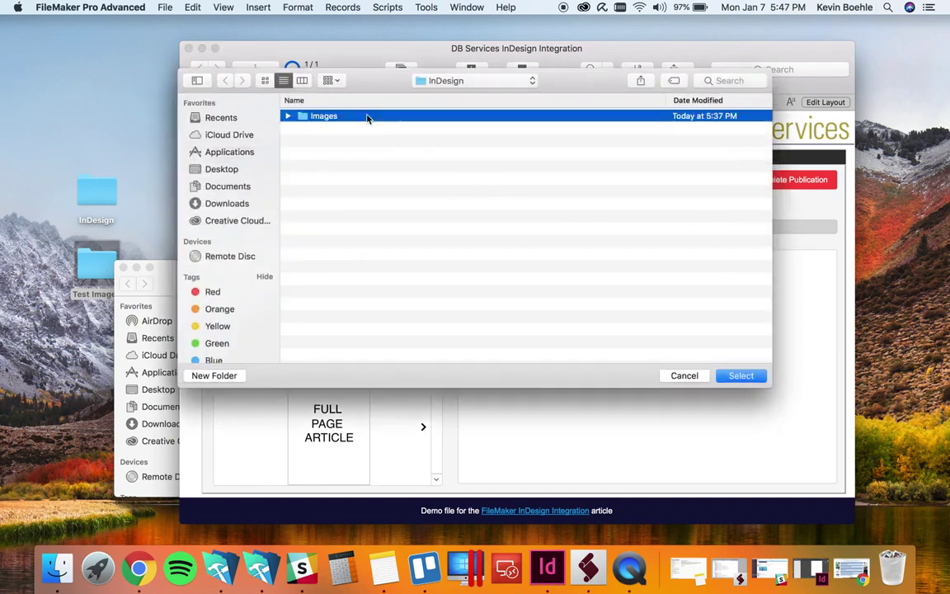
{"action": "left_click", "coordinate": [746, 377]}
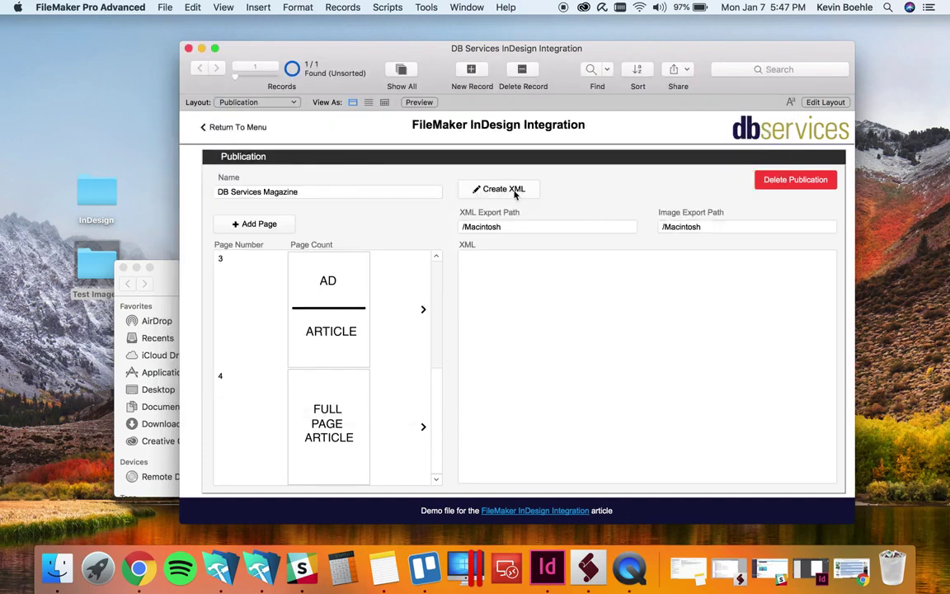
Export the publication XML, verify FileMakerInDesign.xml in the InDesign folder, and switch to InDesign
{"action": "left_click", "coordinate": [514, 191]}
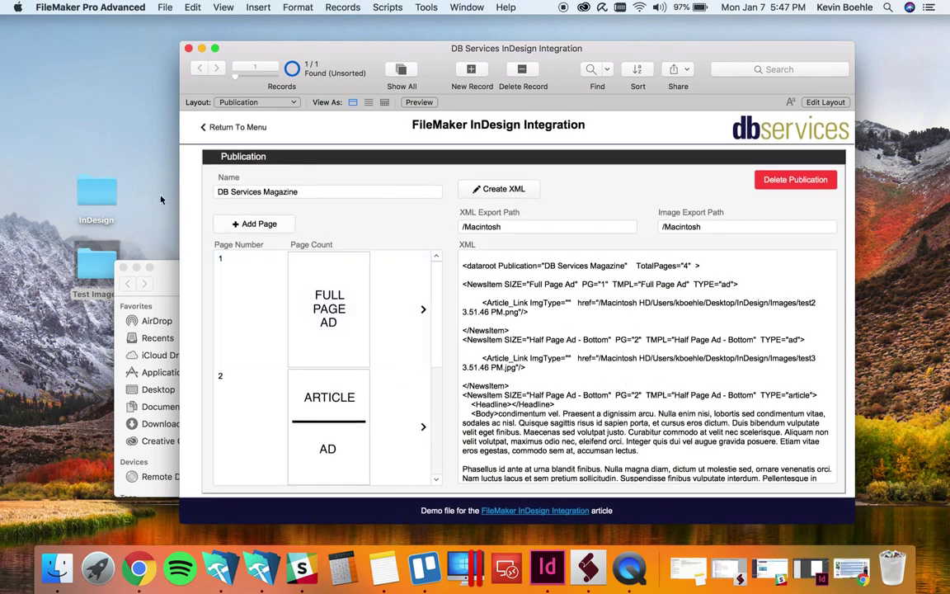
{"action": "double_click", "coordinate": [91, 198]}
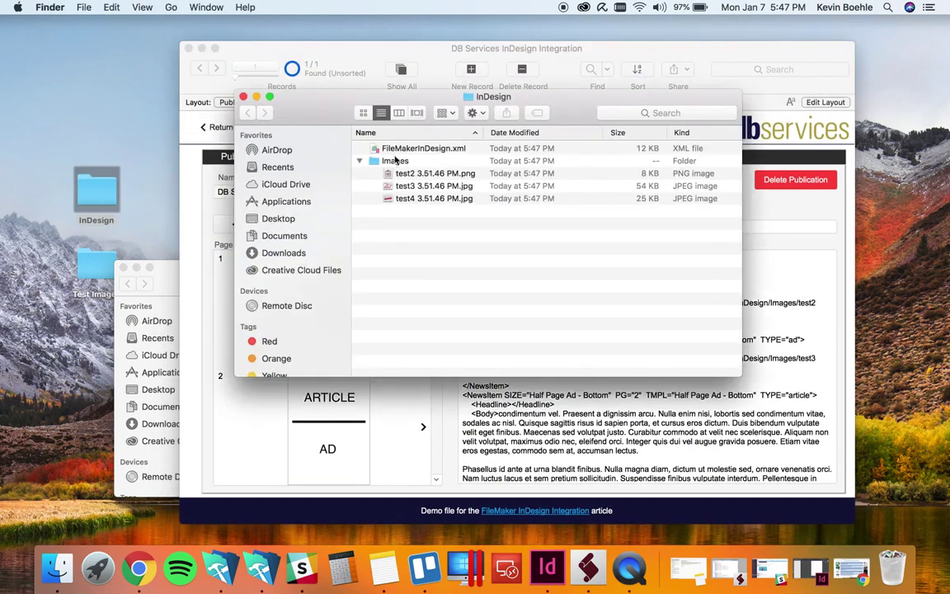
{"action": "left_click", "coordinate": [415, 150]}
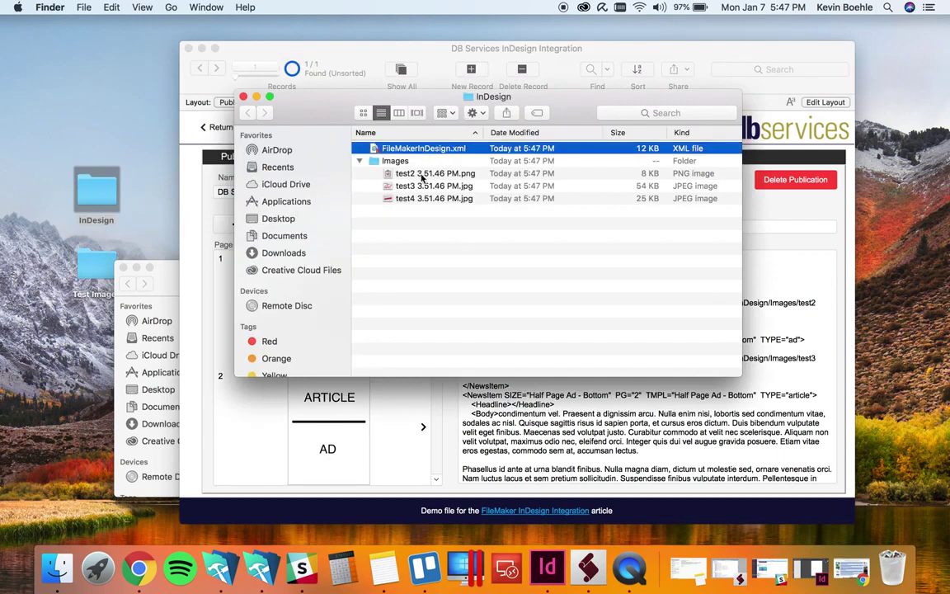
{"action": "left_click", "coordinate": [257, 97]}
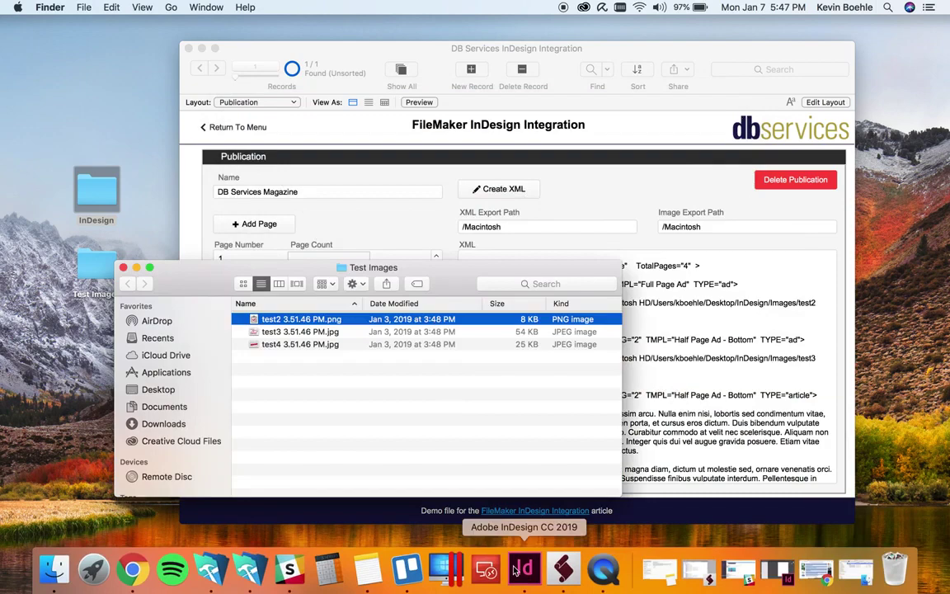
{"action": "left_click", "coordinate": [522, 569]}
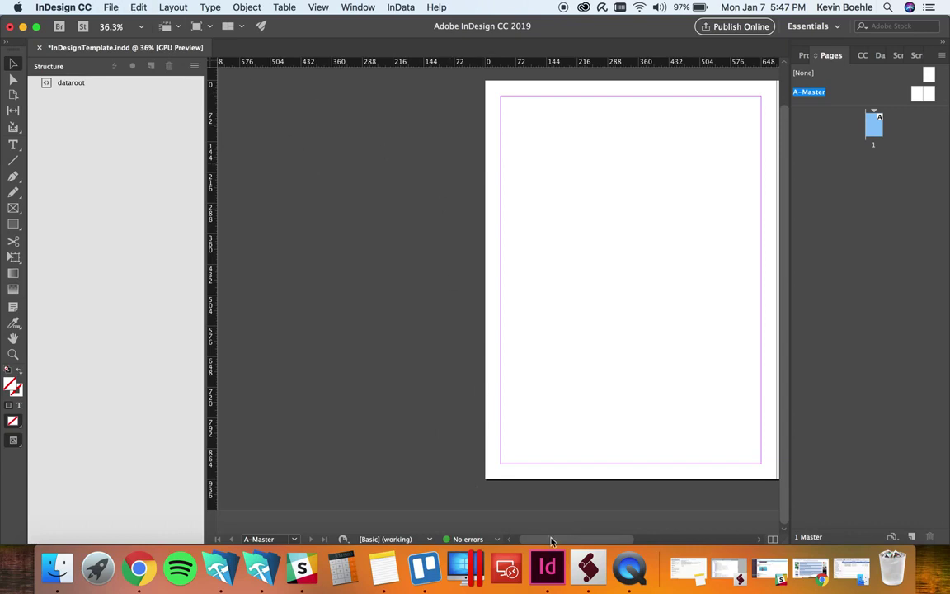
Import FileMakerInDesign.xml into the InDesign template, accepting the default XML import options
{"action": "left_click_drag", "start_coordinate": [552, 541], "coordinate": [613, 546]}
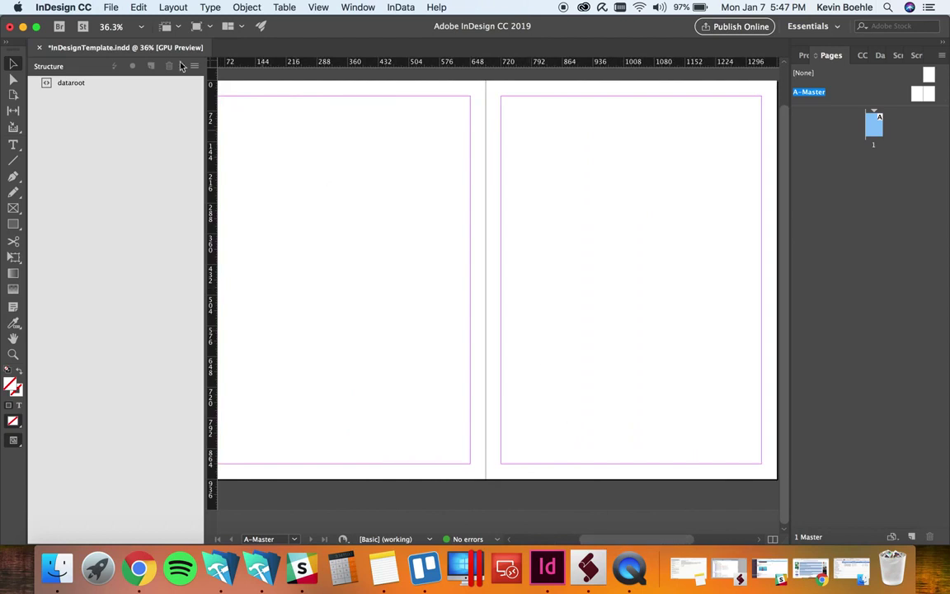
{"action": "left_click", "coordinate": [111, 9]}
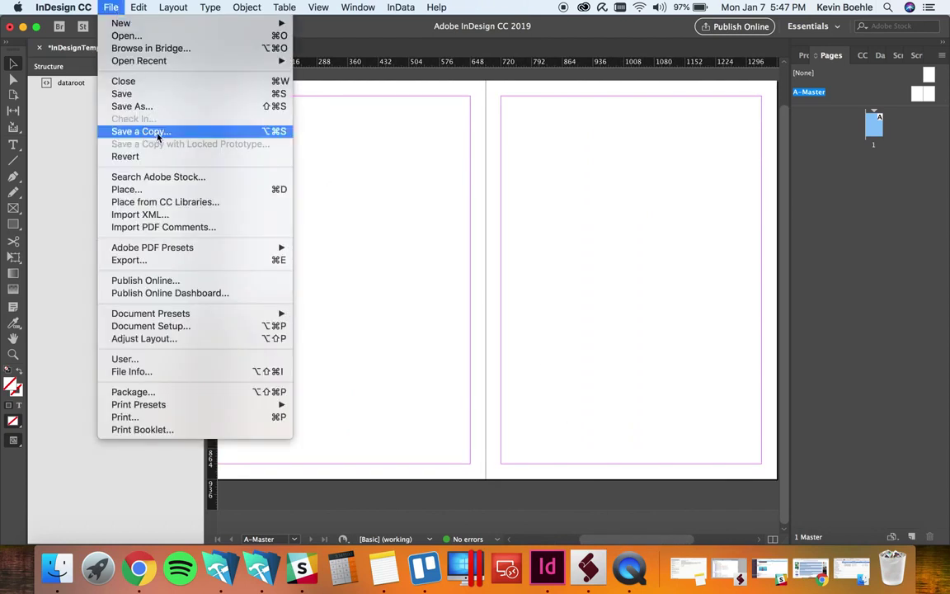
{"action": "left_click", "coordinate": [164, 217]}
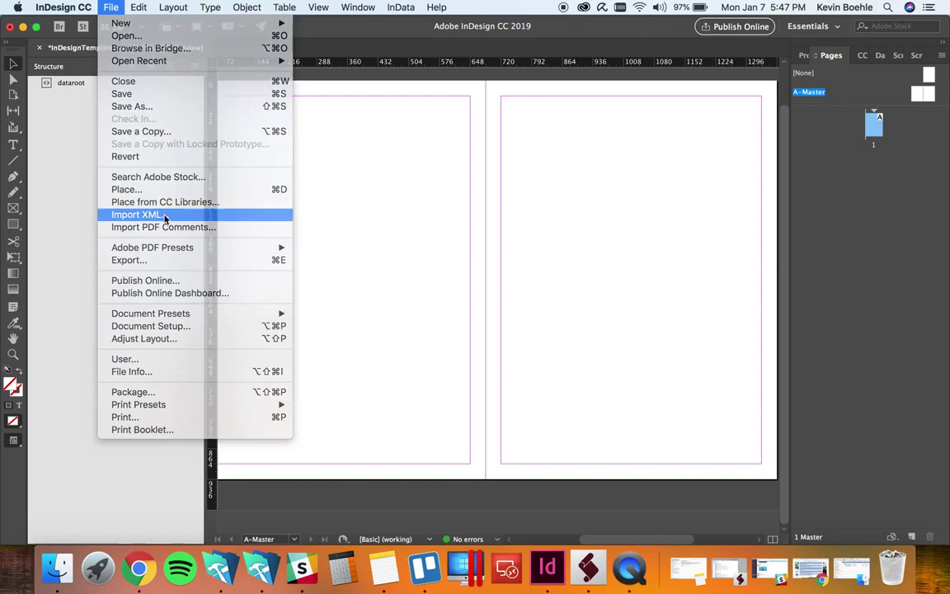
{"action": "left_click", "coordinate": [411, 140]}
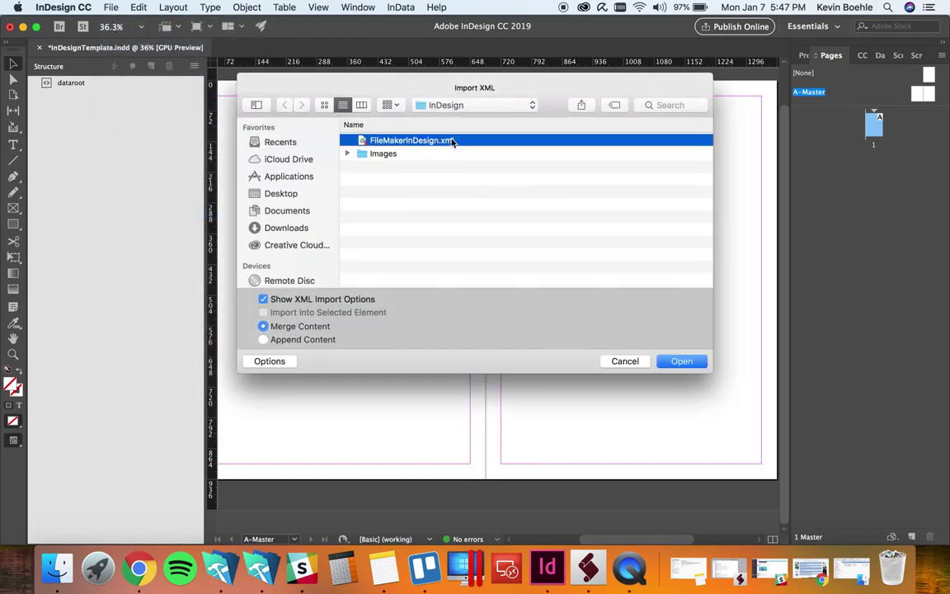
{"action": "left_click", "coordinate": [681, 360]}
{"action": "left_click", "coordinate": [646, 224]}
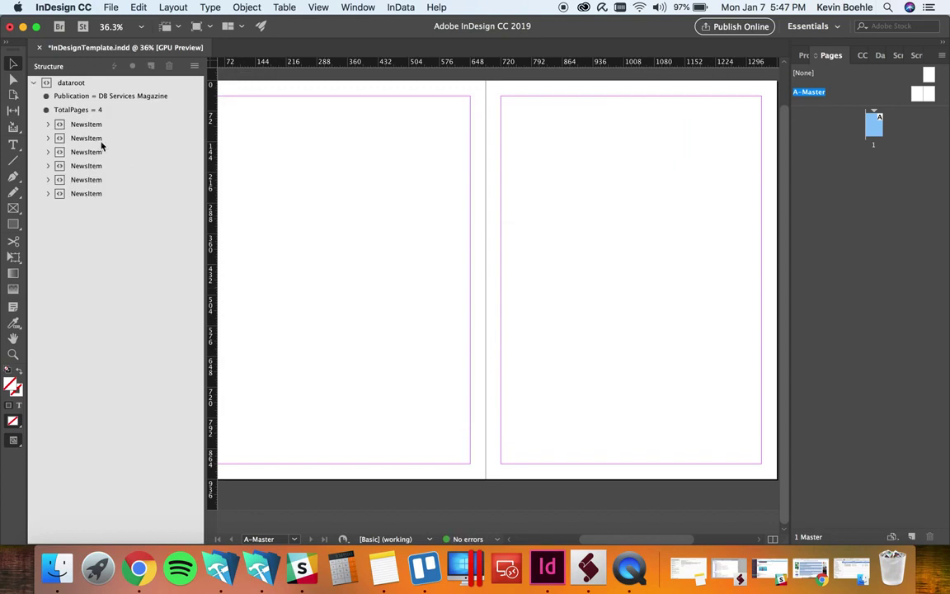
Expand the first three NewsItems and drag an ad image and an article onto the spread
{"action": "left_click", "coordinate": [74, 124]}
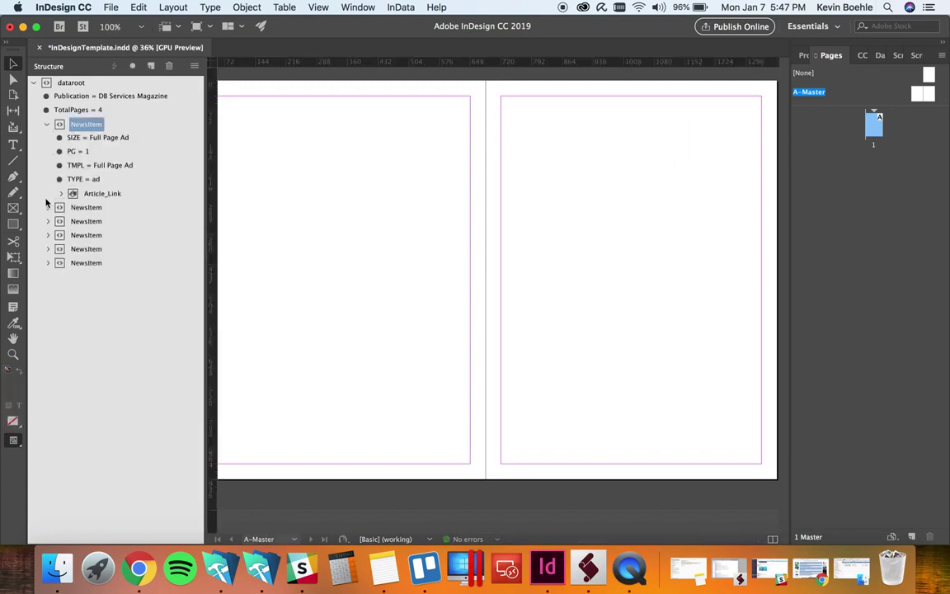
{"action": "left_click", "coordinate": [47, 207]}
{"action": "left_click_drag", "start_coordinate": [88, 126], "coordinate": [371, 245]}
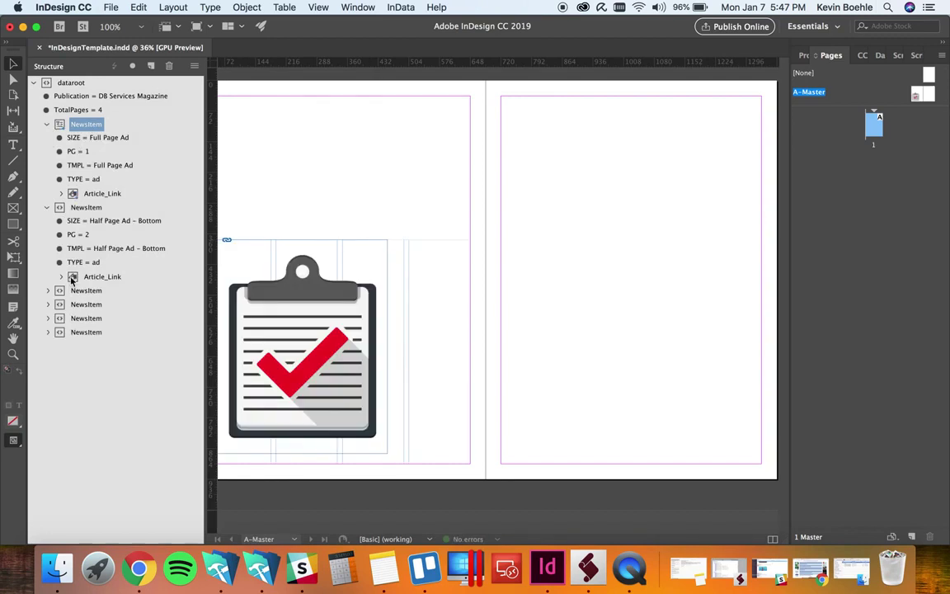
{"action": "left_click", "coordinate": [47, 290]}
{"action": "left_click", "coordinate": [92, 304]}
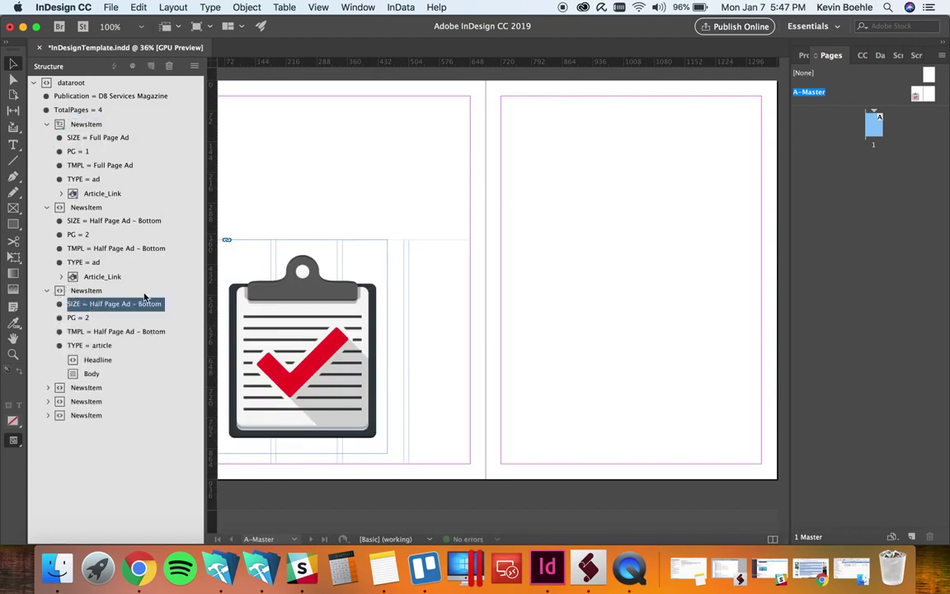
{"action": "left_click", "coordinate": [87, 290]}
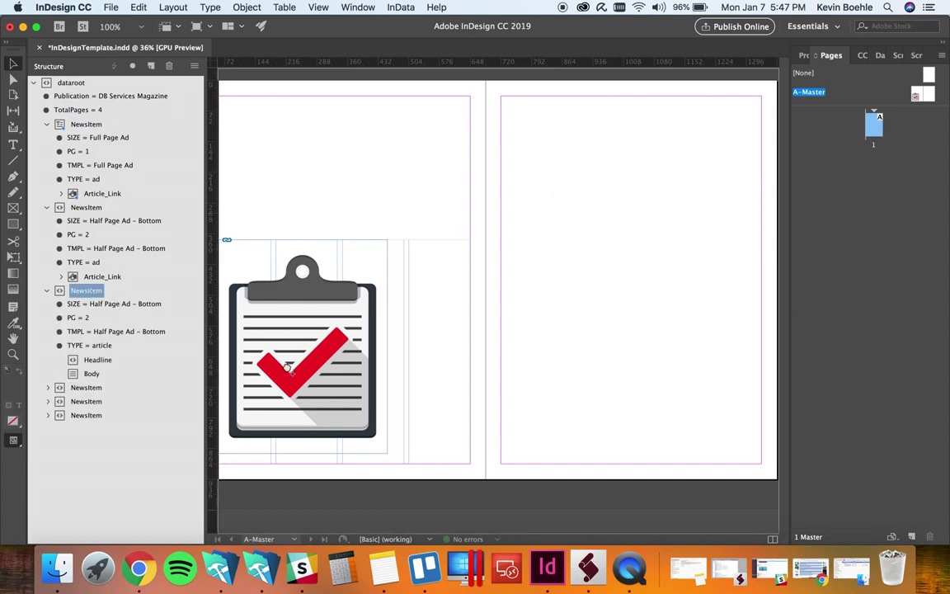
{"action": "left_click_drag", "start_coordinate": [90, 290], "coordinate": [540, 216]}
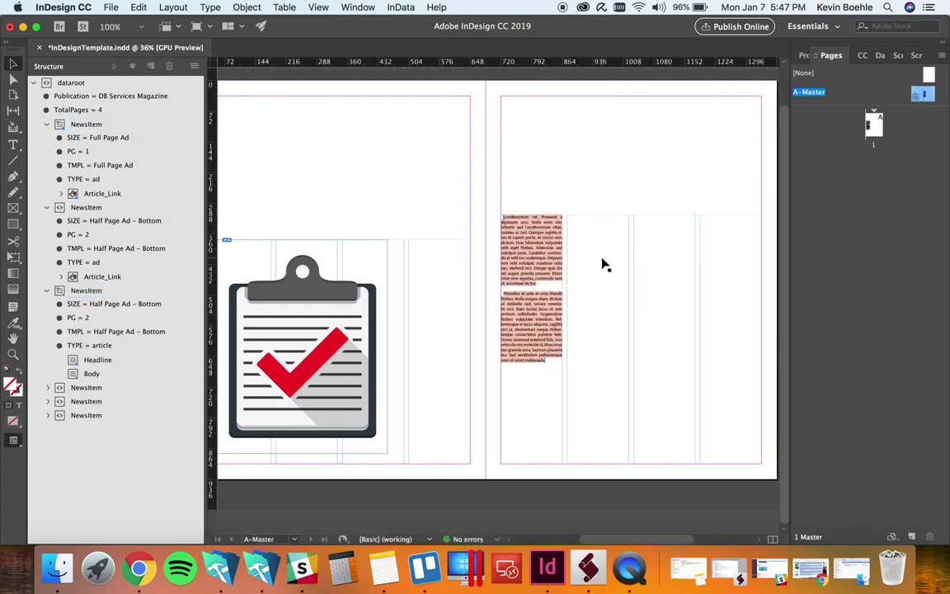
Undo the test-placed image and text frames so the A-Master spread is empty
{"action": "left_click", "coordinate": [399, 315]}
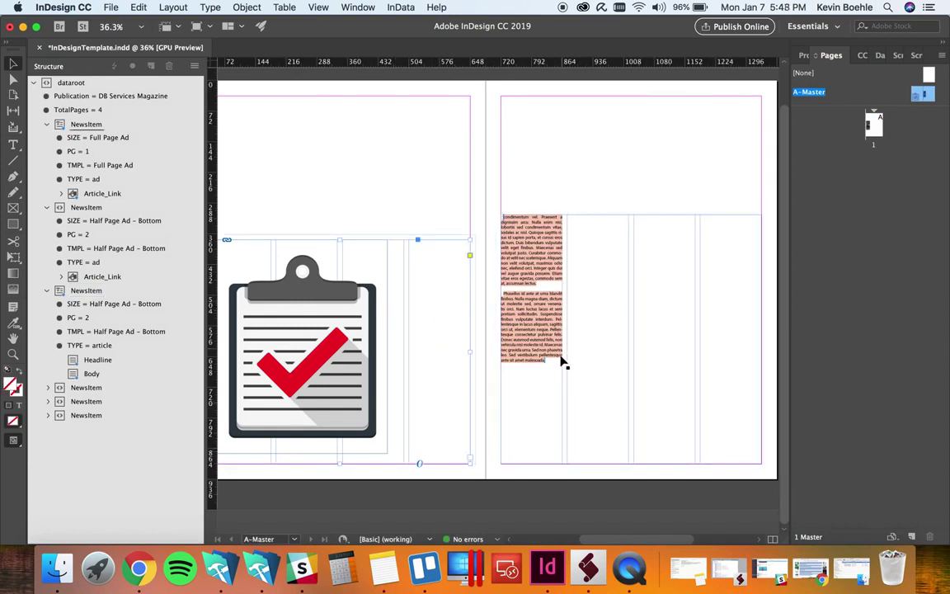
{"action": "key", "text": "ctrl+z"}
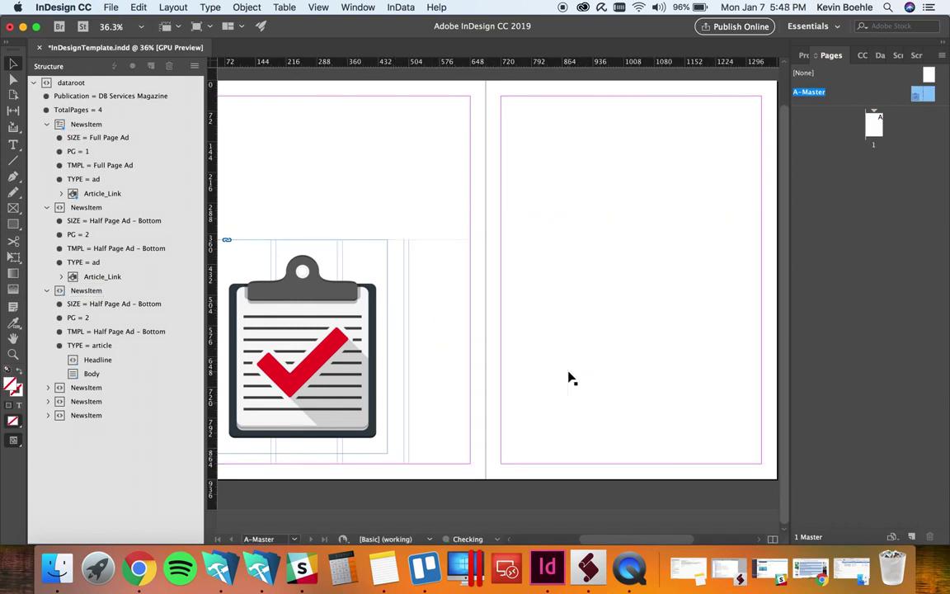
{"action": "key", "text": "ctrl+z"}
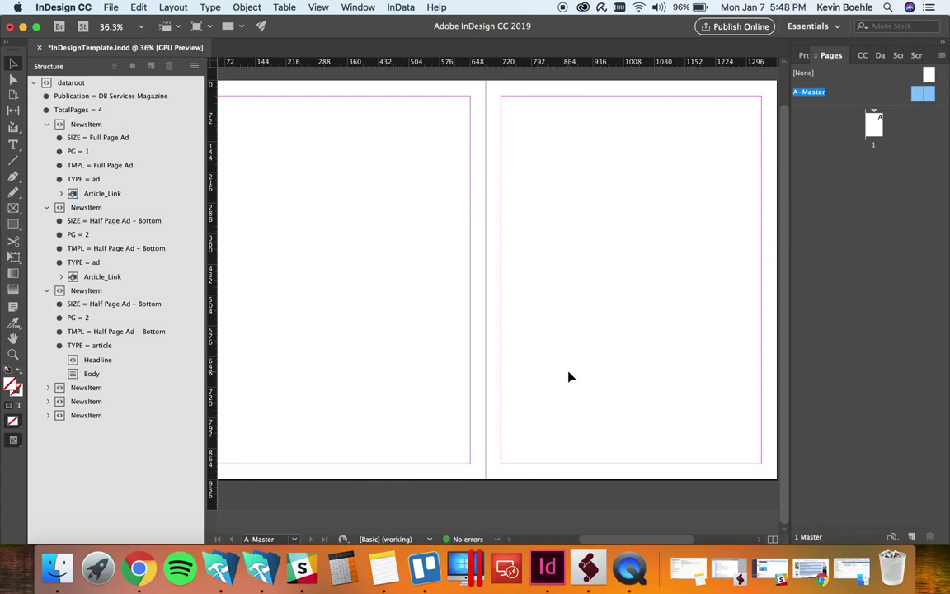
From InDesign's Scripts panel, open InDesignJavascript.jsx in ExtendScript Toolkit
{"action": "left_click", "coordinate": [897, 56]}
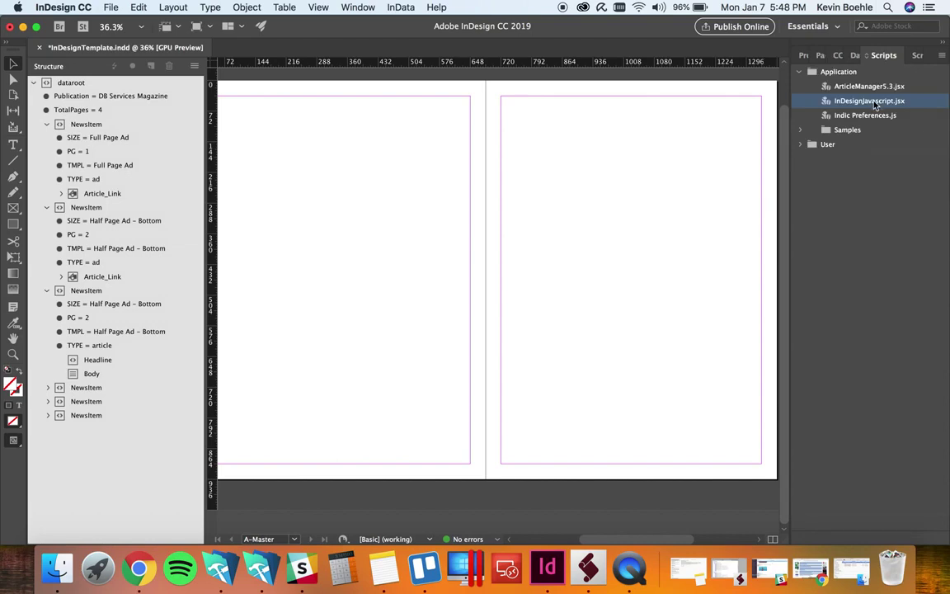
{"action": "left_click", "coordinate": [728, 569]}
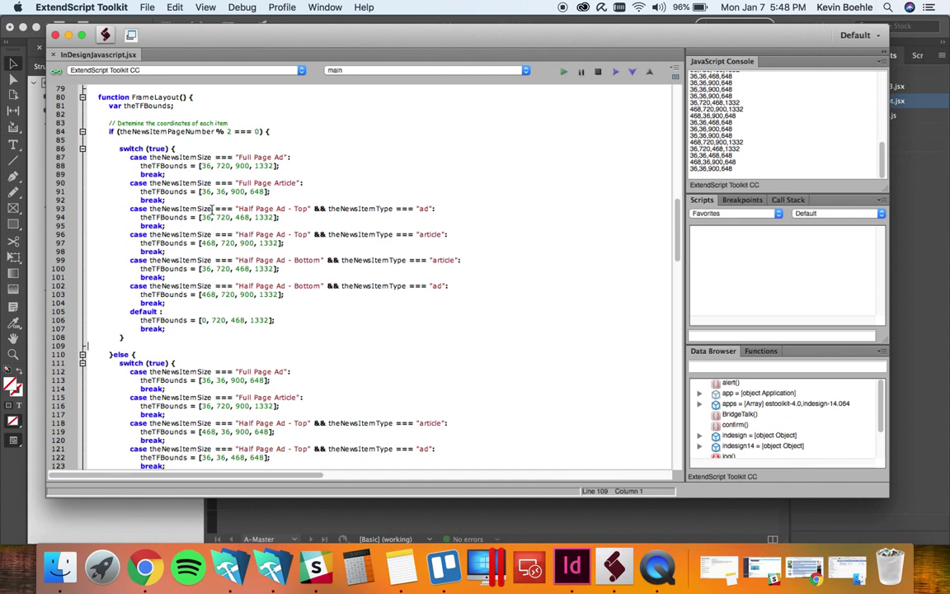
Inspect the Half Page Ad - Top frame bounds on line 94, then minimize ExtendScript Toolkit
{"action": "left_click_drag", "start_coordinate": [200, 217], "coordinate": [291, 222]}
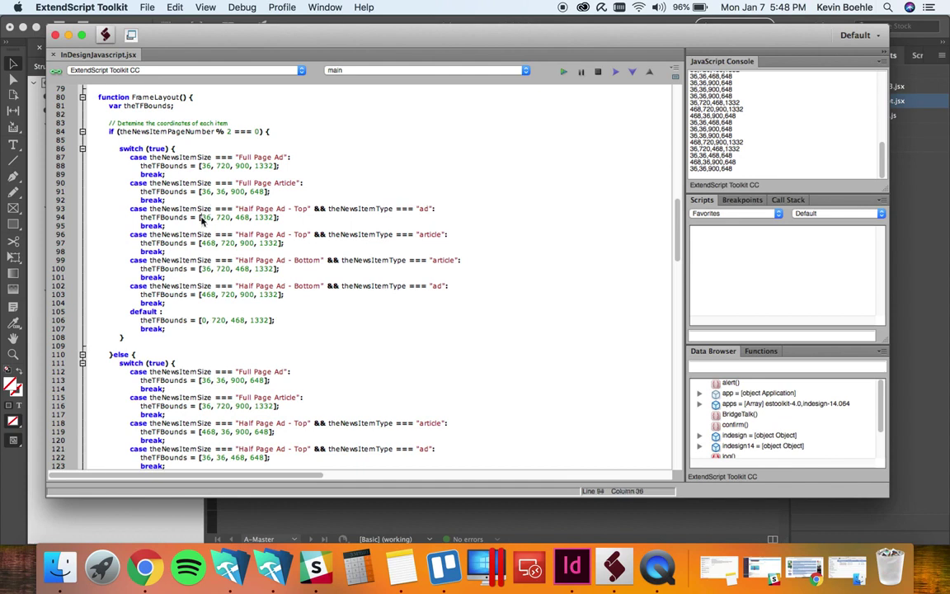
{"action": "left_click", "coordinate": [290, 219]}
{"action": "left_click", "coordinate": [69, 34]}
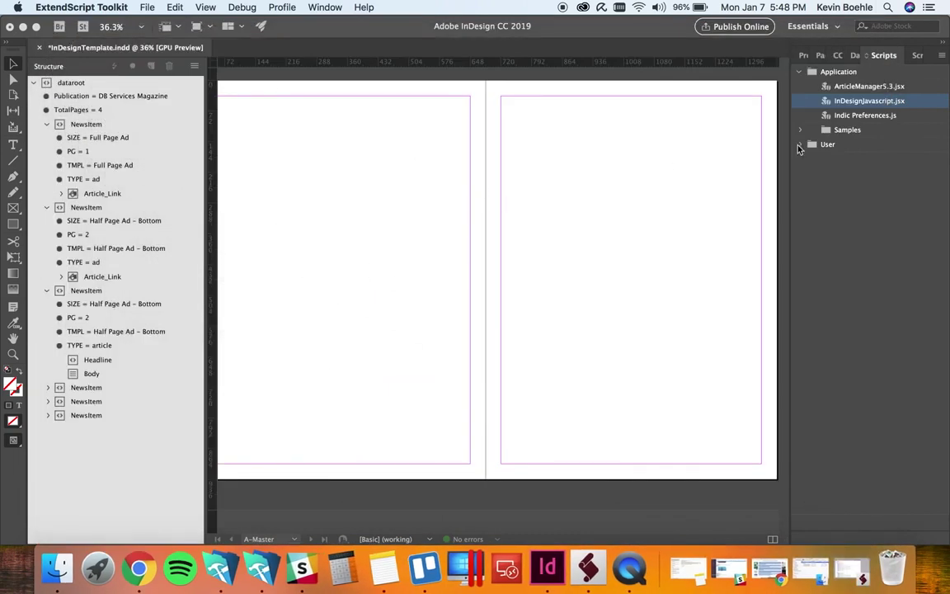
Run InDesignJavascript.jsx and check pages 1–4 of the generated layout in the Pages panel
{"action": "double_click", "coordinate": [867, 103]}
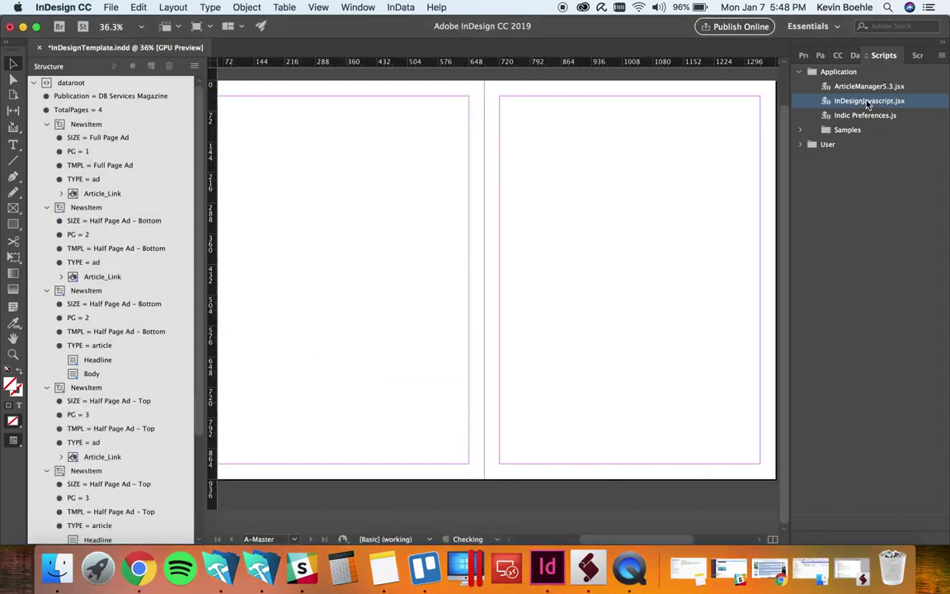
{"action": "left_click", "coordinate": [821, 56]}
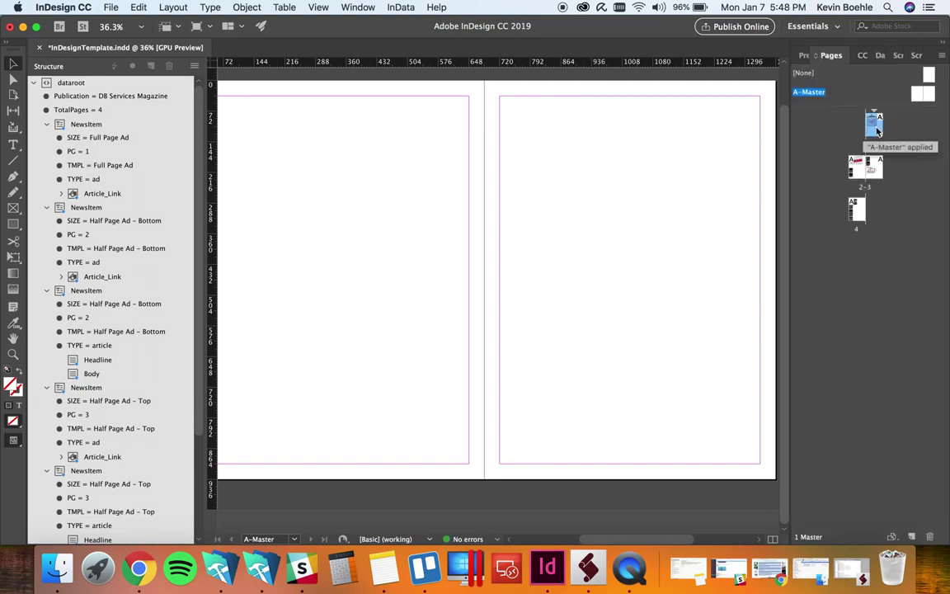
{"action": "double_click", "coordinate": [875, 128]}
{"action": "double_click", "coordinate": [859, 168]}
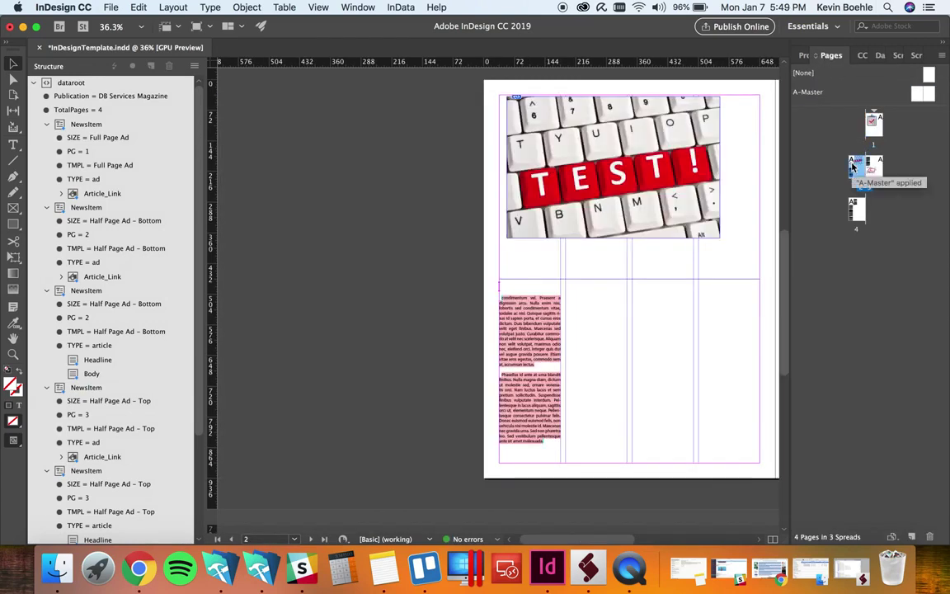
{"action": "double_click", "coordinate": [875, 169]}
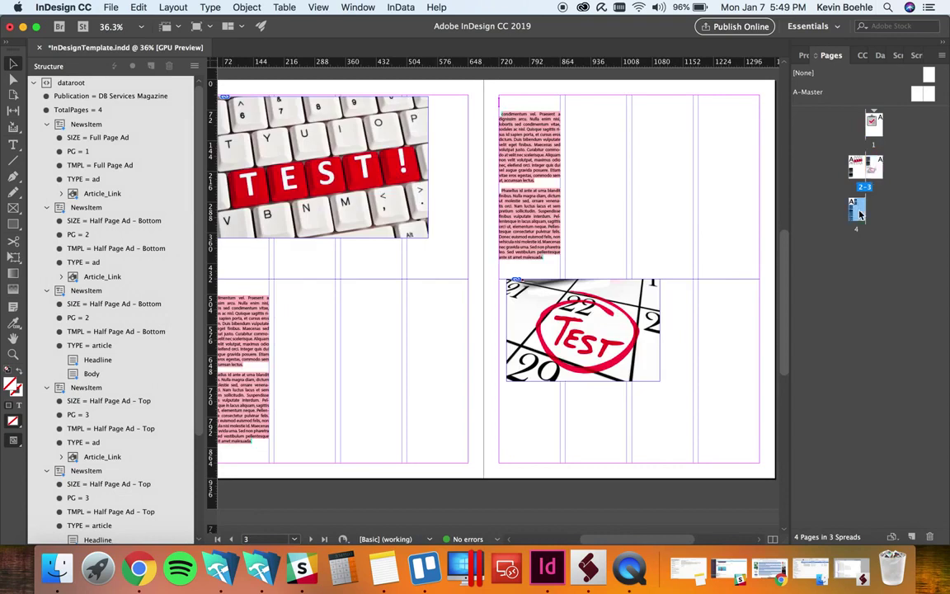
{"action": "double_click", "coordinate": [856, 210]}
{"action": "double_click", "coordinate": [857, 169]}
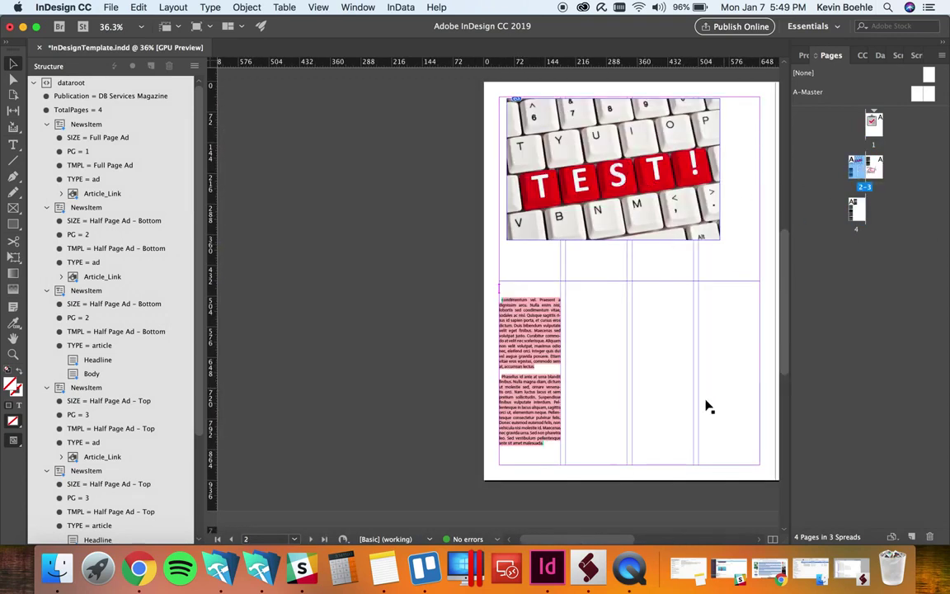
{"action": "scroll", "coordinate": [580, 533], "scroll_direction": "right", "scroll_amount": 5}
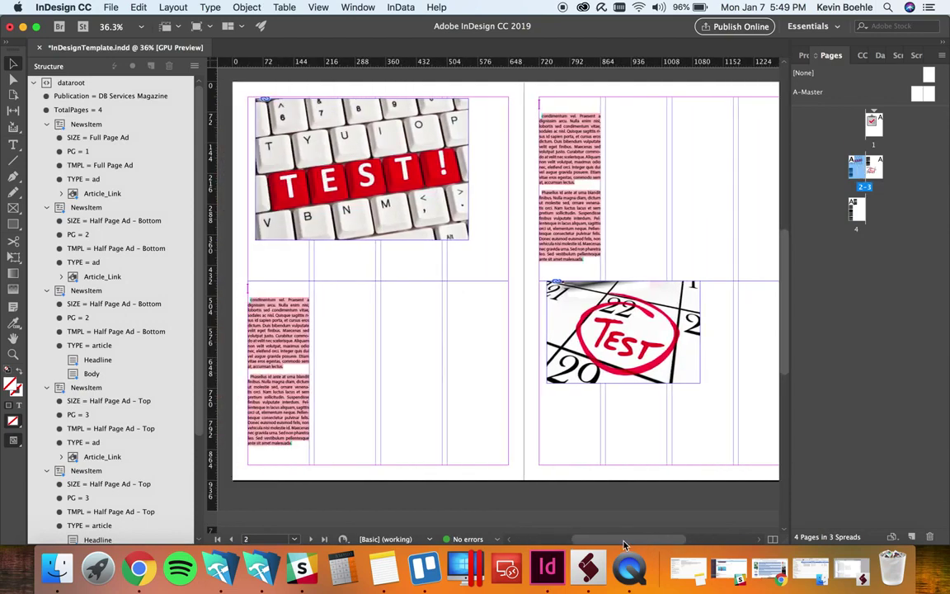
Shrink page 3's TEST calendar image frame and shorten the top text frame into three columns
{"action": "left_click", "coordinate": [626, 408]}
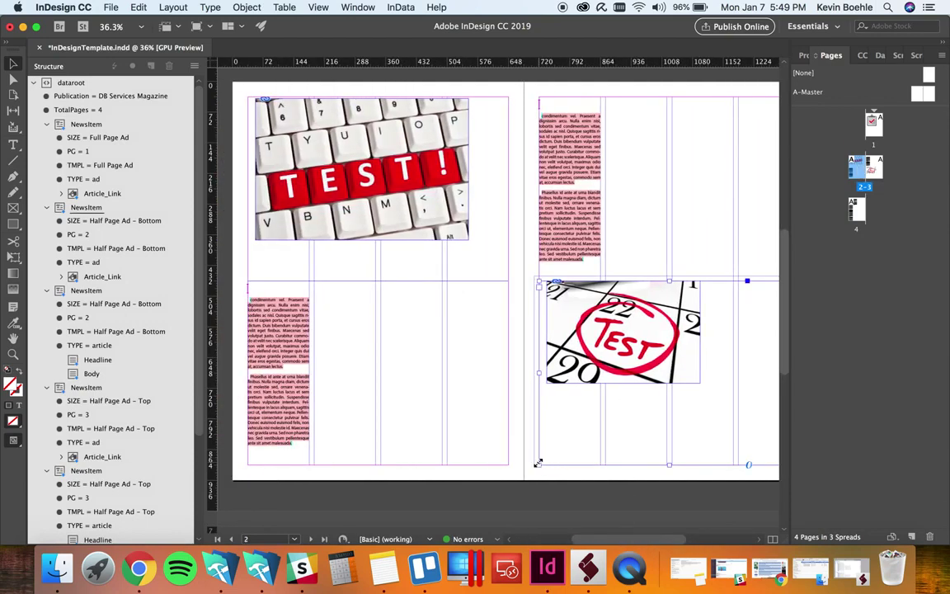
{"action": "mouse_move", "coordinate": [540, 464]}
{"action": "left_mouse_down"}
{"action": "mouse_move", "coordinate": [594, 368]}
{"action": "mouse_move", "coordinate": [559, 423]}
{"action": "left_mouse_up"}
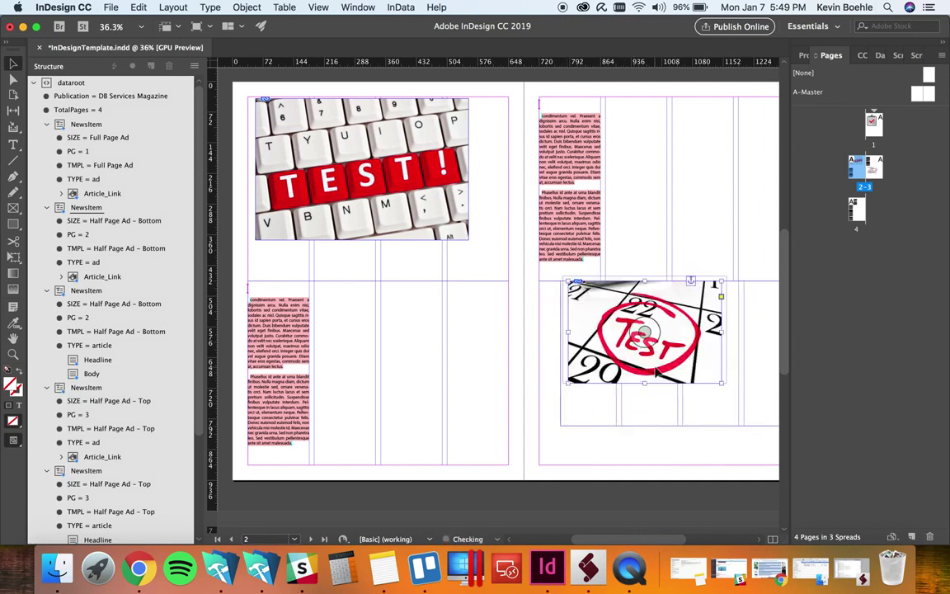
{"action": "left_click_drag", "start_coordinate": [728, 381], "coordinate": [681, 337]}
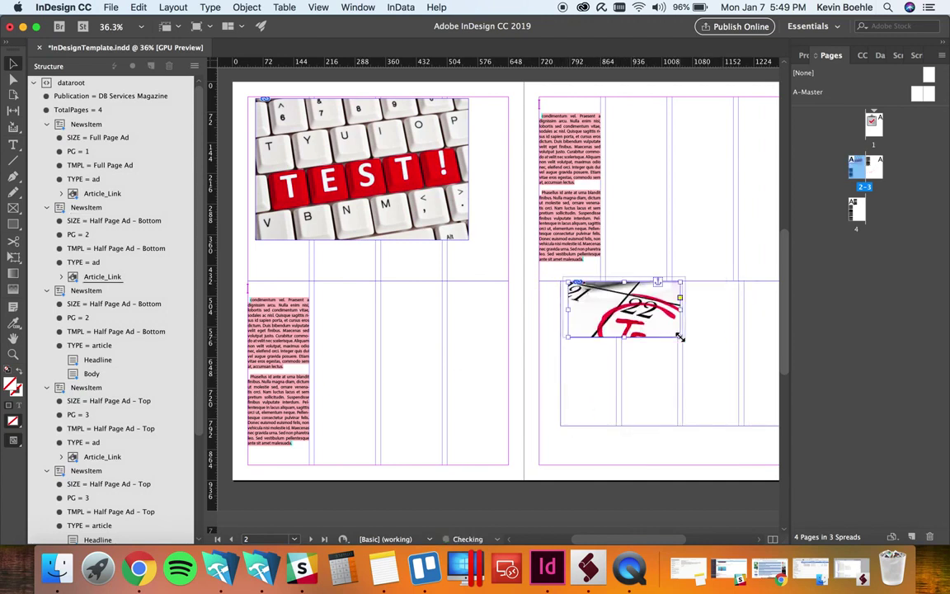
{"action": "left_click", "coordinate": [593, 235]}
{"action": "left_click_drag", "start_coordinate": [669, 280], "coordinate": [669, 179]}
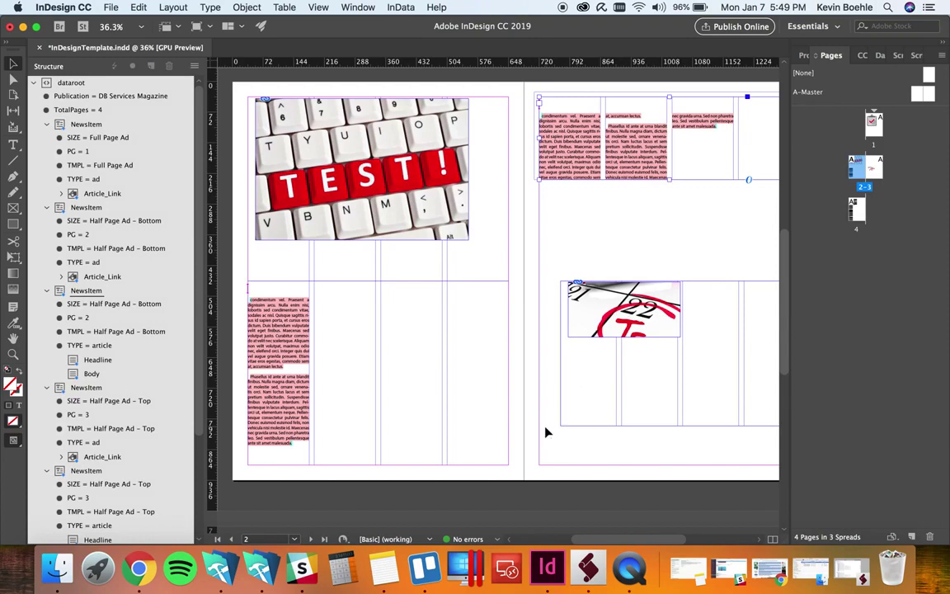
Switch to Chrome's EasyCatalog tab and scroll through the 65bit plug-in's features
{"action": "left_click", "coordinate": [140, 567]}
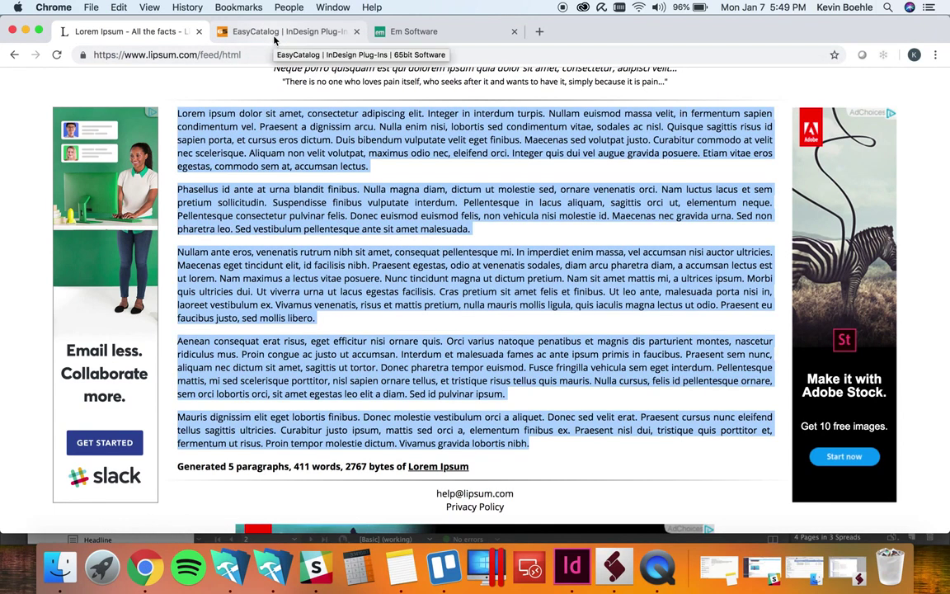
{"action": "left_click", "coordinate": [275, 33]}
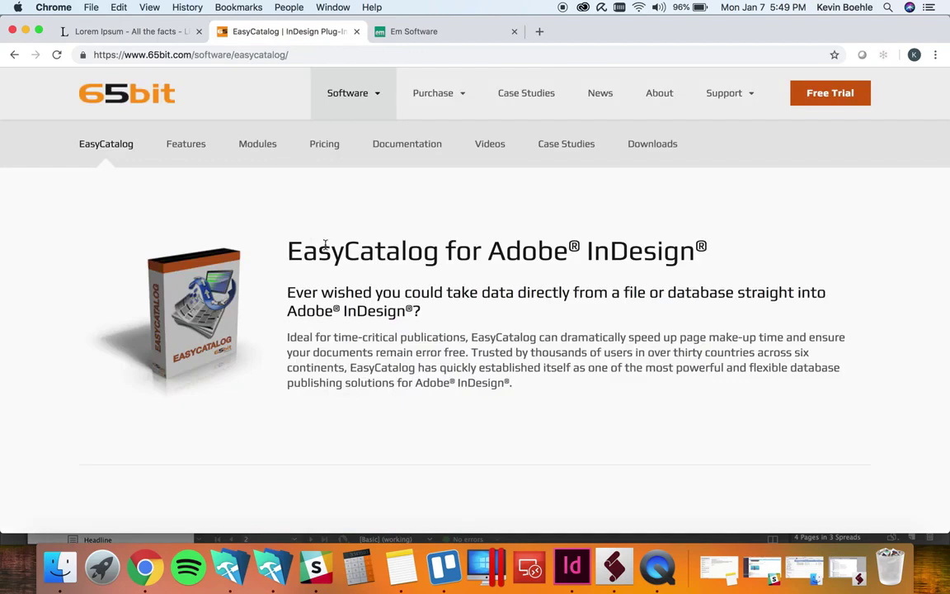
{"action": "scroll", "coordinate": [326, 244], "scroll_direction": "down", "scroll_amount": 2}
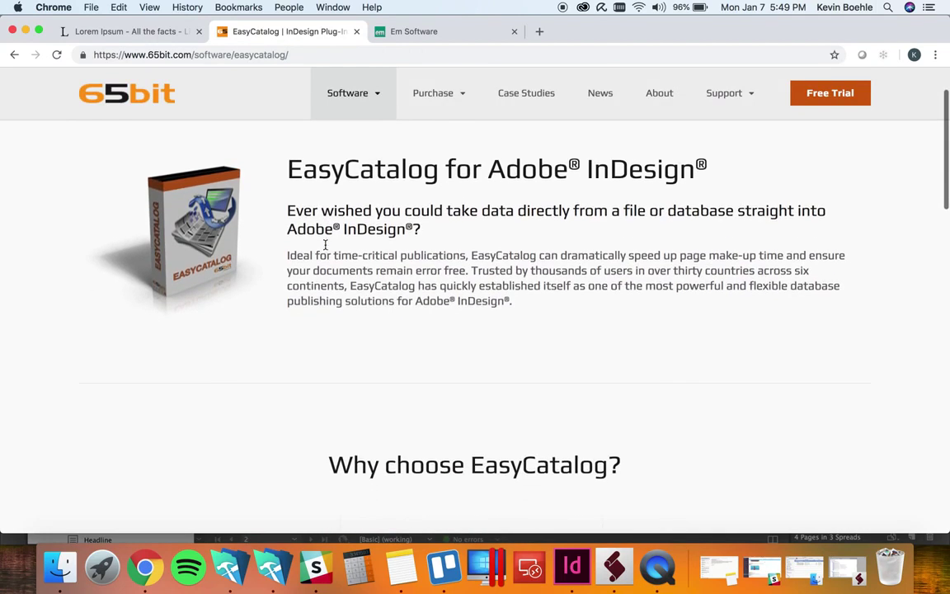
{"action": "scroll", "coordinate": [326, 244], "scroll_direction": "down", "scroll_amount": 2}
{"action": "scroll", "coordinate": [325, 244], "scroll_direction": "up", "scroll_amount": 3}
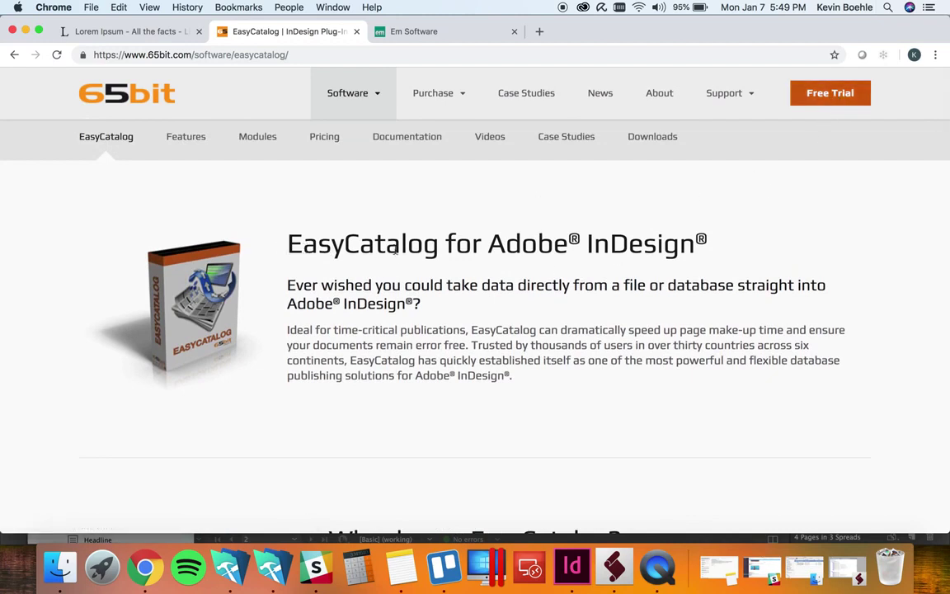
{"action": "scroll", "coordinate": [394, 251], "scroll_direction": "down", "scroll_amount": 1}
{"action": "scroll", "coordinate": [395, 252], "scroll_direction": "down", "scroll_amount": 2}
{"action": "scroll", "coordinate": [396, 253], "scroll_direction": "down", "scroll_amount": 2}
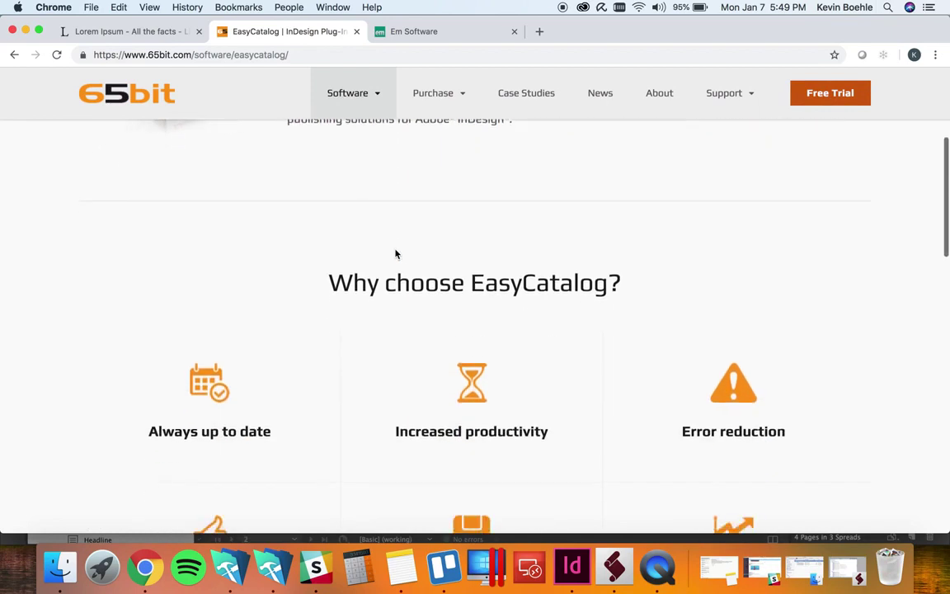
{"action": "scroll", "coordinate": [396, 254], "scroll_direction": "up", "scroll_amount": 1}
{"action": "scroll", "coordinate": [395, 253], "scroll_direction": "up", "scroll_amount": 2}
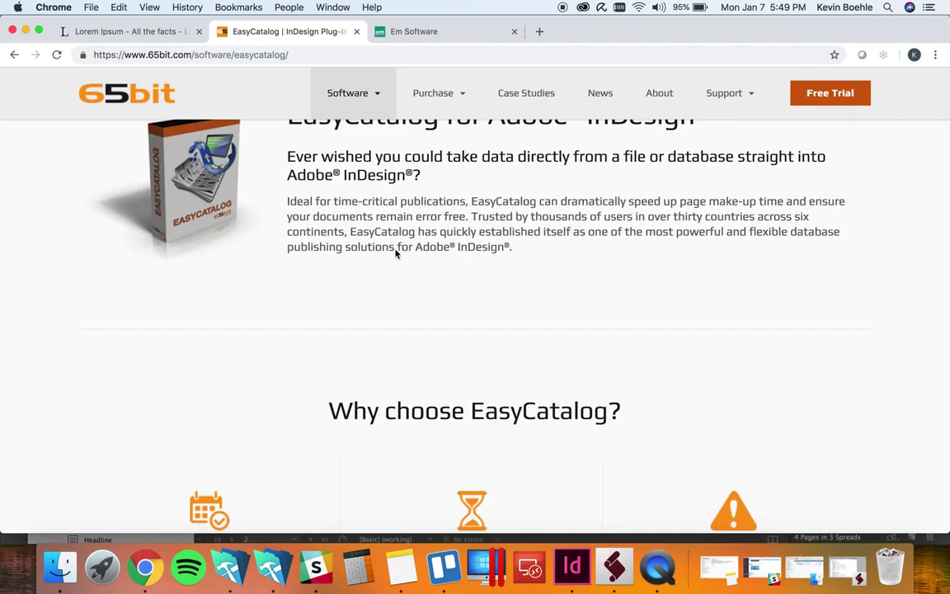
{"action": "scroll", "coordinate": [395, 253], "scroll_direction": "down", "scroll_amount": 2}
{"action": "scroll", "coordinate": [338, 289], "scroll_direction": "down", "scroll_amount": 1}
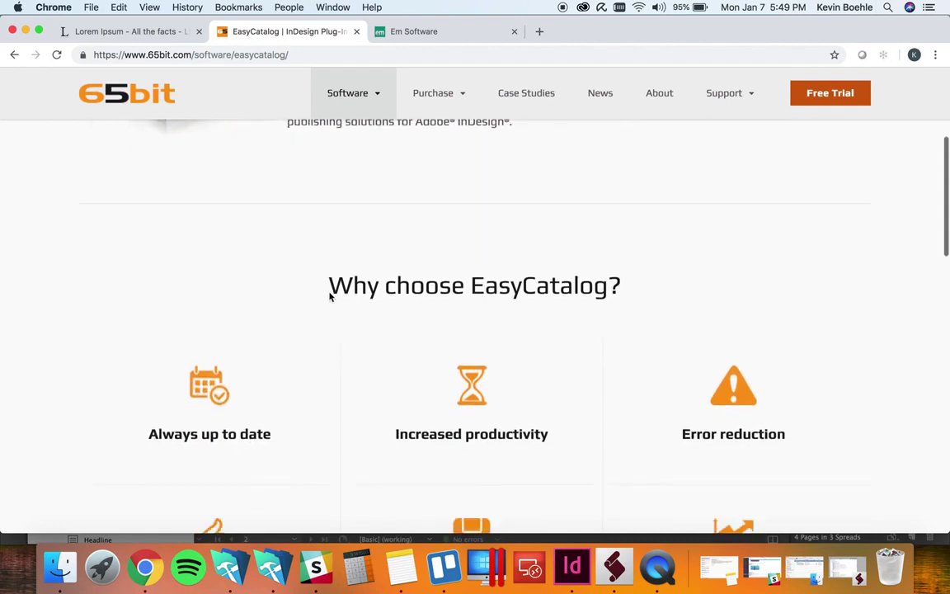
{"action": "mouse_move", "coordinate": [733, 391]}
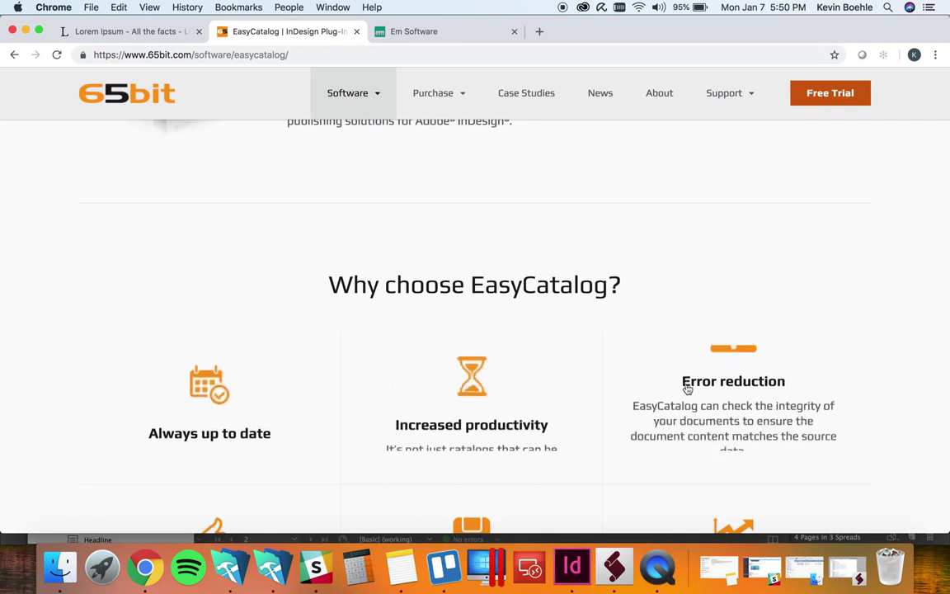
{"action": "scroll", "coordinate": [913, 385], "scroll_direction": "down", "scroll_amount": 2}
{"action": "scroll", "coordinate": [912, 384], "scroll_direction": "down", "scroll_amount": 2}
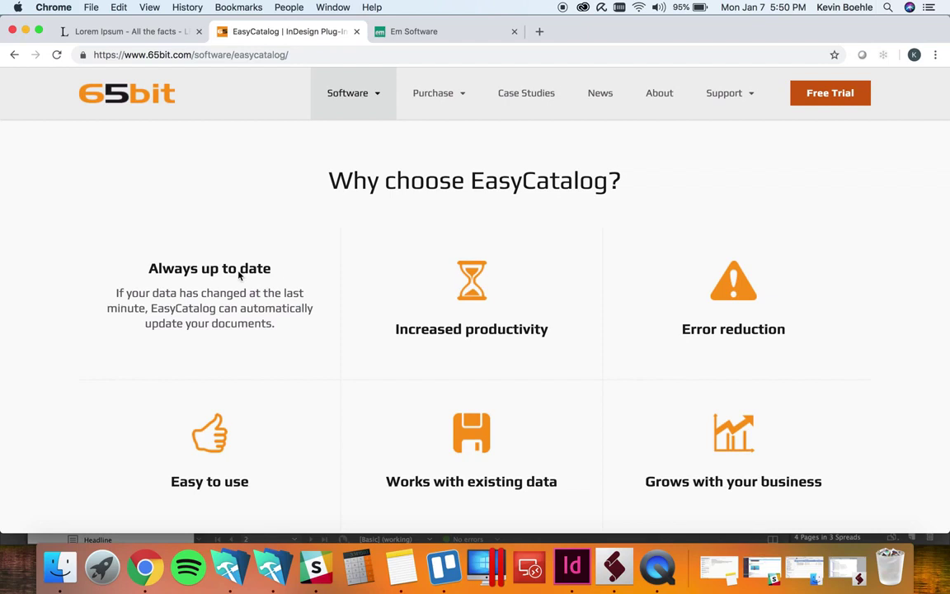
{"action": "mouse_move", "coordinate": [209, 445]}
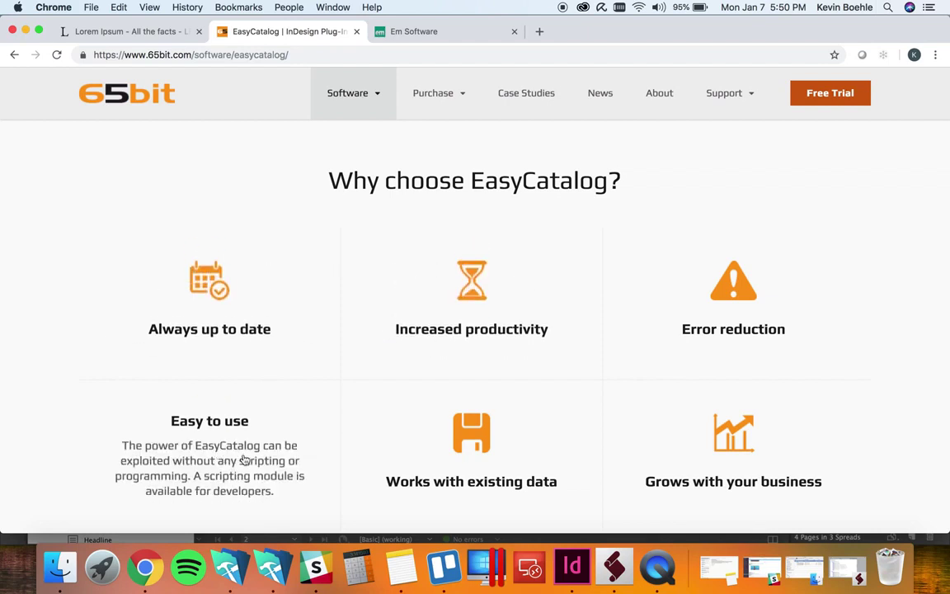
{"action": "scroll", "coordinate": [629, 233], "scroll_direction": "down", "scroll_amount": 1}
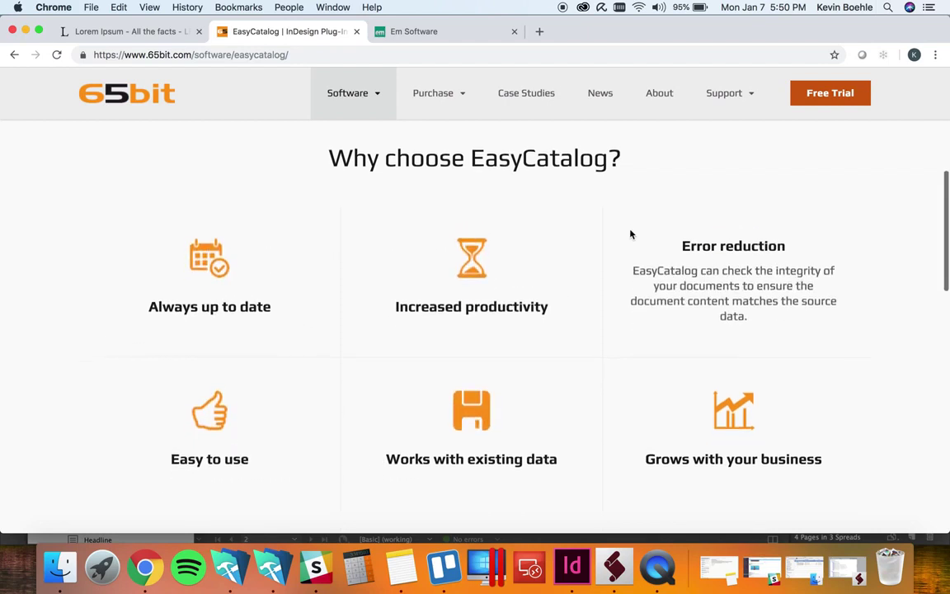
{"action": "scroll", "coordinate": [631, 235], "scroll_direction": "up", "scroll_amount": 2}
{"action": "scroll", "coordinate": [630, 234], "scroll_direction": "up", "scroll_amount": 3}
{"action": "scroll", "coordinate": [630, 233], "scroll_direction": "up", "scroll_amount": 3}
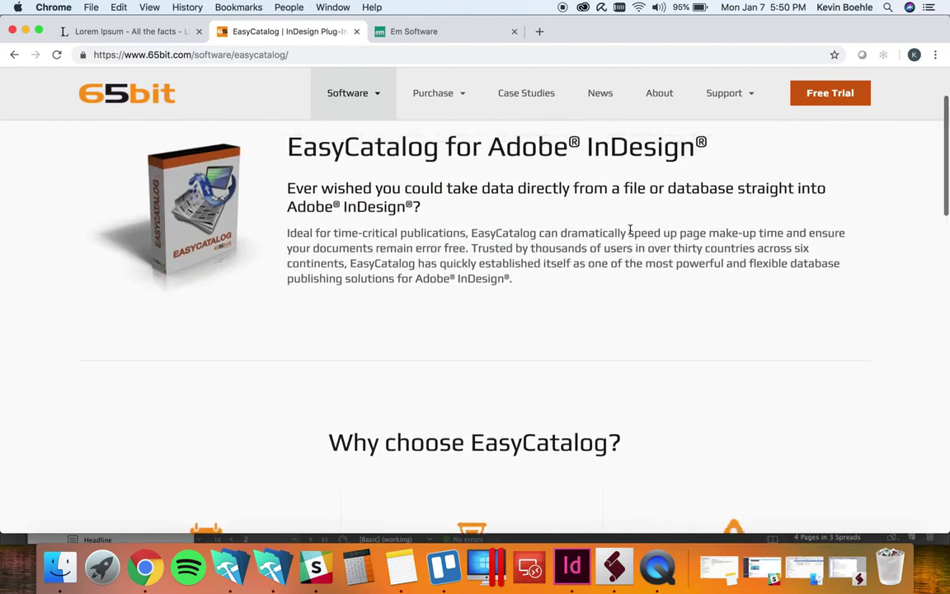
{"action": "scroll", "coordinate": [629, 232], "scroll_direction": "up", "scroll_amount": 1}
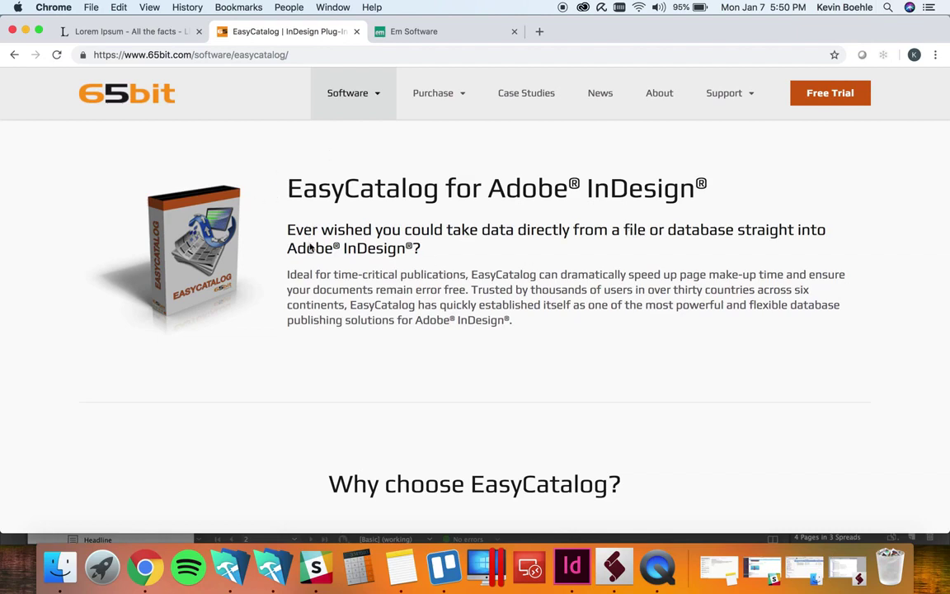
Switch to the Em Software tab and scroll through its product listing
{"action": "left_click", "coordinate": [431, 33]}
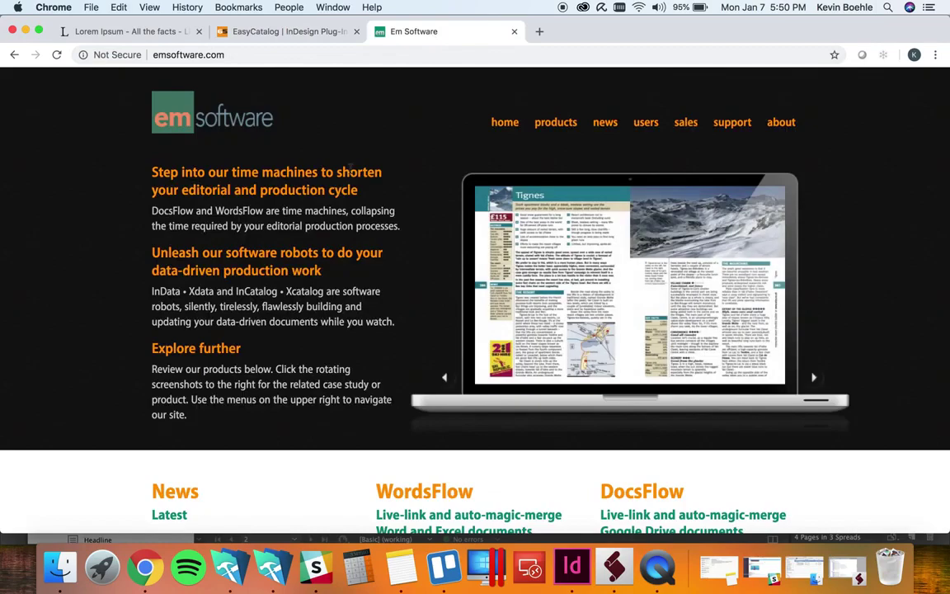
{"action": "scroll", "coordinate": [351, 169], "scroll_direction": "down", "scroll_amount": 3}
{"action": "scroll", "coordinate": [350, 169], "scroll_direction": "down", "scroll_amount": 5}
{"action": "scroll", "coordinate": [350, 174], "scroll_direction": "down", "scroll_amount": 10}
{"action": "scroll", "coordinate": [350, 173], "scroll_direction": "up", "scroll_amount": 1}
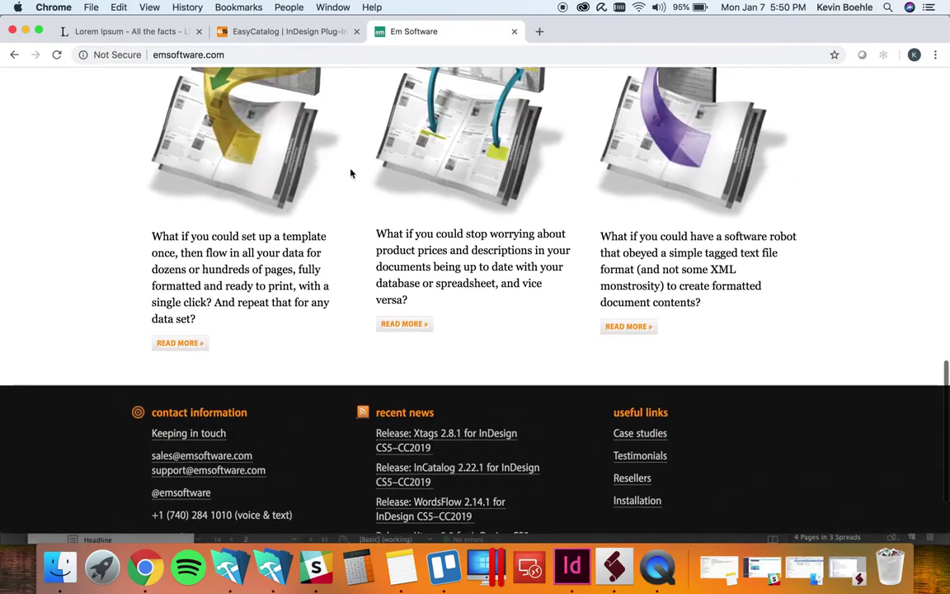
{"action": "scroll", "coordinate": [350, 173], "scroll_direction": "up", "scroll_amount": 3}
{"action": "scroll", "coordinate": [350, 173], "scroll_direction": "up", "scroll_amount": 2}
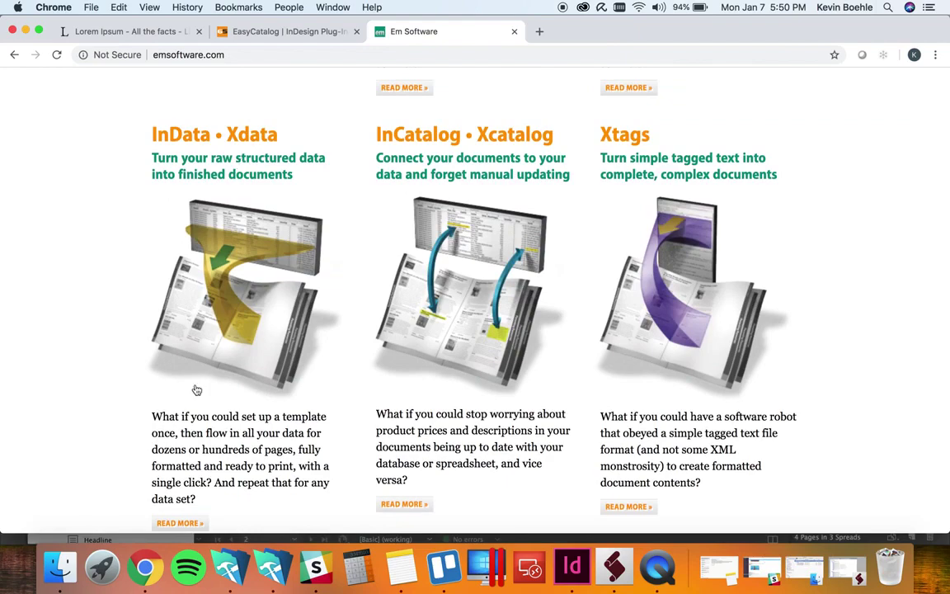
Read the InData • Xdata product page, then minimize Chrome to return to InDesign
{"action": "left_click", "coordinate": [176, 524]}
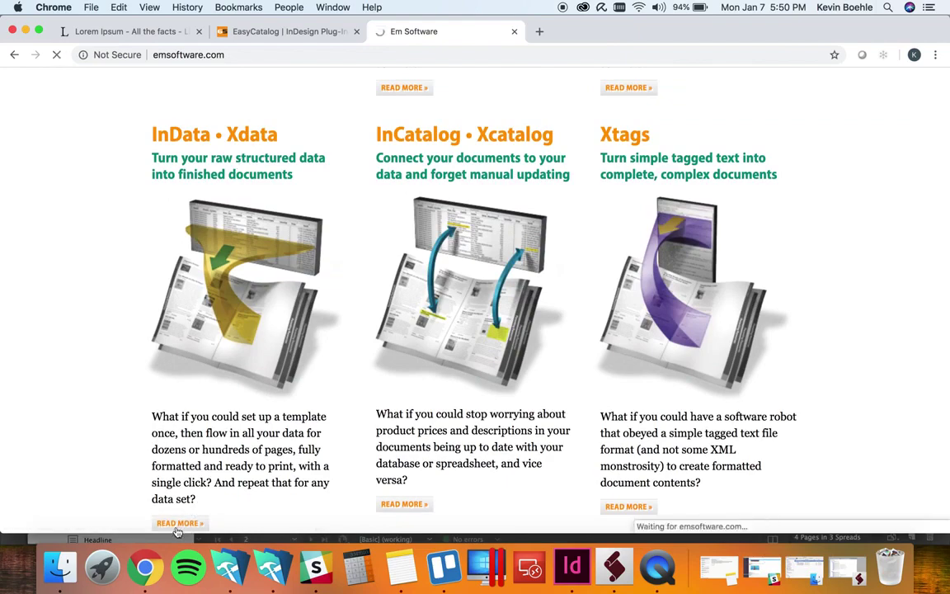
{"action": "scroll", "coordinate": [349, 375], "scroll_direction": "down", "scroll_amount": 3}
{"action": "scroll", "coordinate": [349, 375], "scroll_direction": "down", "scroll_amount": 1}
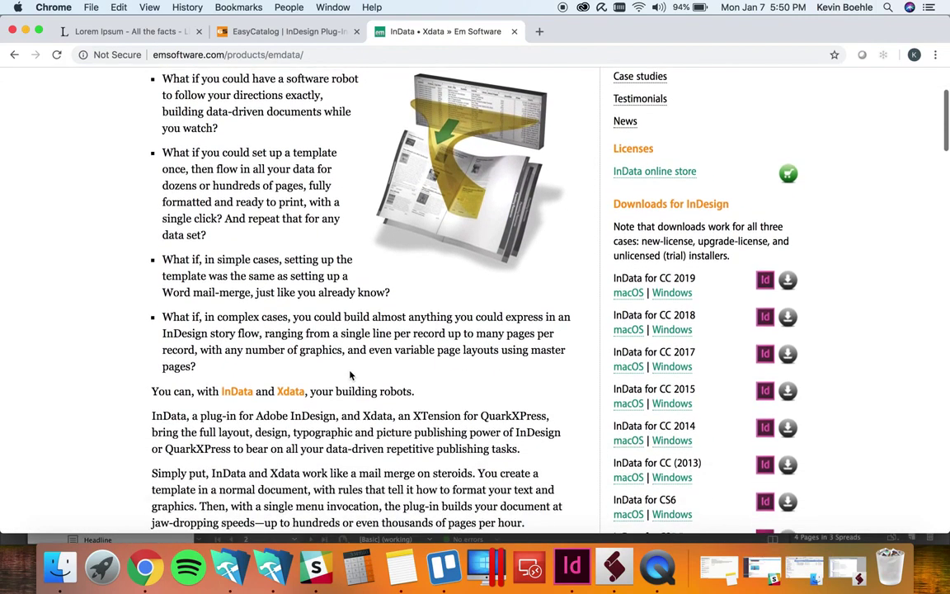
{"action": "scroll", "coordinate": [350, 375], "scroll_direction": "down", "scroll_amount": 5}
{"action": "scroll", "coordinate": [349, 375], "scroll_direction": "down", "scroll_amount": 5}
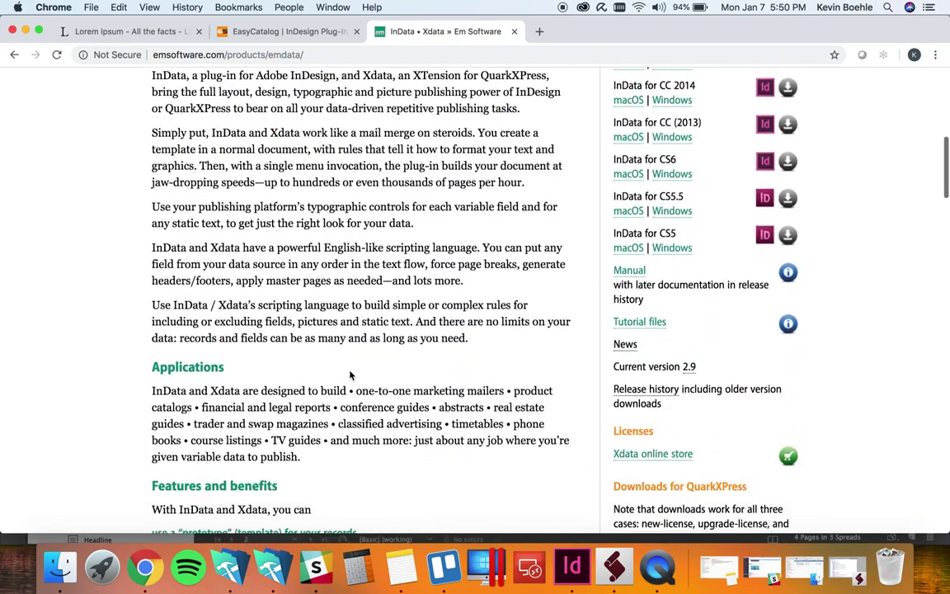
{"action": "scroll", "coordinate": [349, 375], "scroll_direction": "down", "scroll_amount": 5}
{"action": "scroll", "coordinate": [349, 375], "scroll_direction": "down", "scroll_amount": 3}
{"action": "scroll", "coordinate": [350, 375], "scroll_direction": "down", "scroll_amount": 3}
{"action": "scroll", "coordinate": [350, 375], "scroll_direction": "down", "scroll_amount": 1}
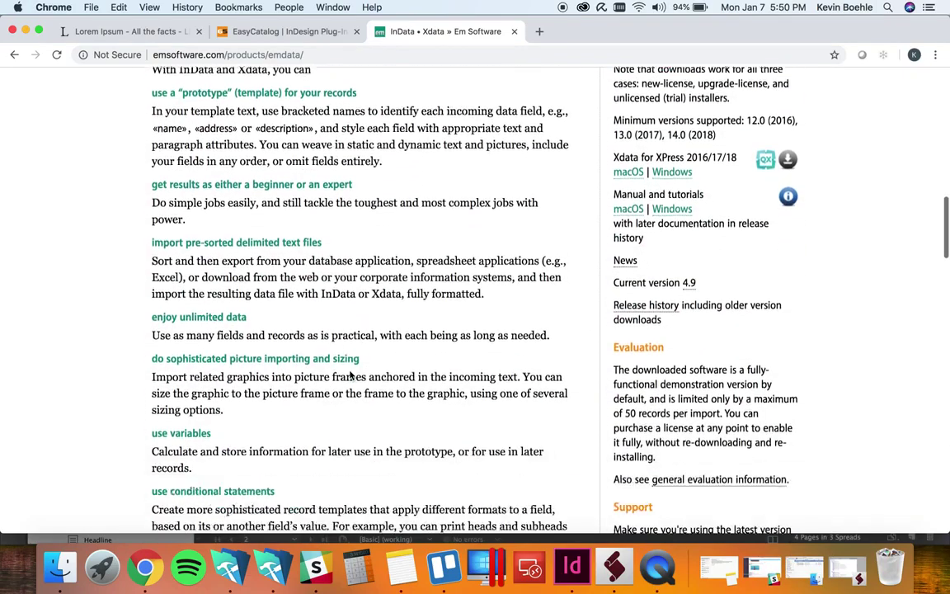
{"action": "scroll", "coordinate": [349, 375], "scroll_direction": "down", "scroll_amount": 10}
{"action": "scroll", "coordinate": [350, 375], "scroll_direction": "down", "scroll_amount": 9}
{"action": "scroll", "coordinate": [350, 375], "scroll_direction": "down", "scroll_amount": 3}
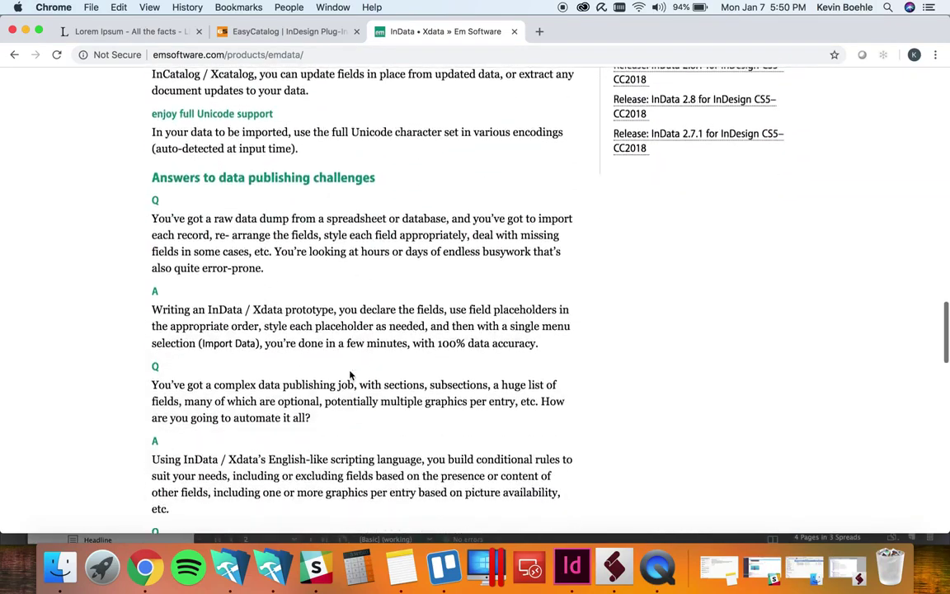
{"action": "scroll", "coordinate": [360, 323], "scroll_direction": "up", "scroll_amount": 10}
{"action": "scroll", "coordinate": [361, 323], "scroll_direction": "up", "scroll_amount": 1}
{"action": "scroll", "coordinate": [359, 321], "scroll_direction": "up", "scroll_amount": 1}
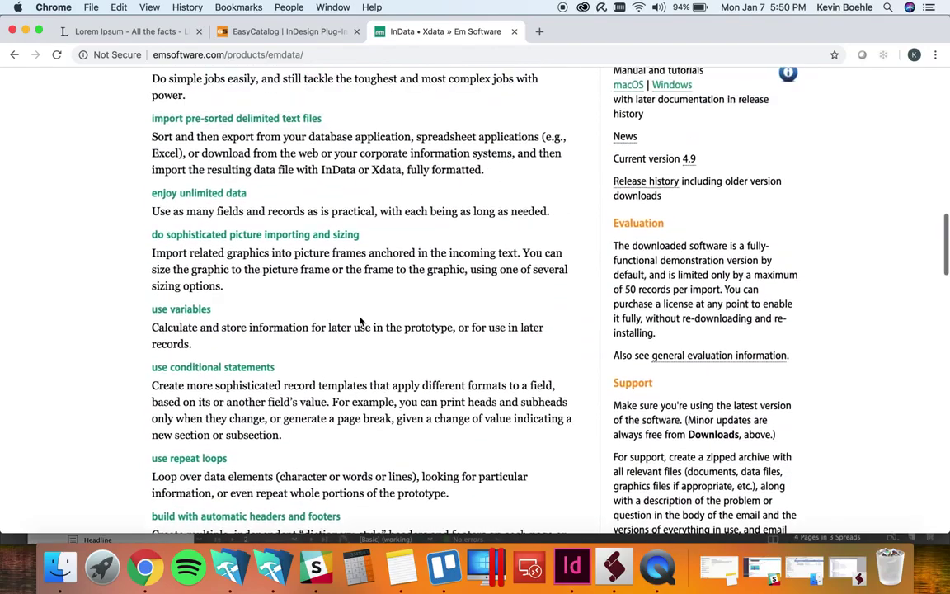
{"action": "scroll", "coordinate": [360, 323], "scroll_direction": "up", "scroll_amount": 4}
{"action": "scroll", "coordinate": [361, 323], "scroll_direction": "up", "scroll_amount": 2}
{"action": "scroll", "coordinate": [360, 322], "scroll_direction": "up", "scroll_amount": 1}
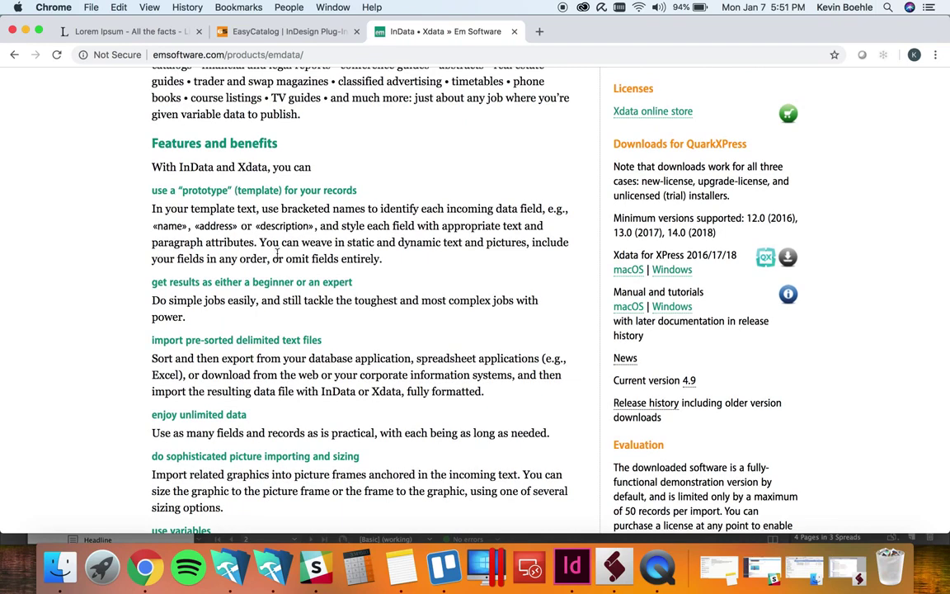
{"action": "scroll", "coordinate": [287, 262], "scroll_direction": "down", "scroll_amount": 5}
{"action": "scroll", "coordinate": [287, 262], "scroll_direction": "down", "scroll_amount": 5}
{"action": "scroll", "coordinate": [287, 262], "scroll_direction": "down", "scroll_amount": 8}
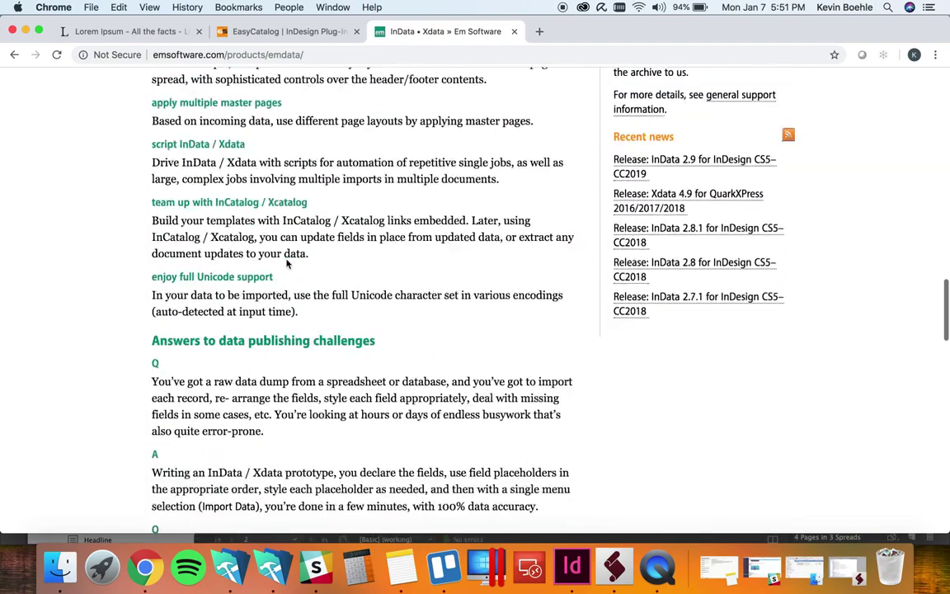
{"action": "scroll", "coordinate": [286, 262], "scroll_direction": "down", "scroll_amount": 5}
{"action": "scroll", "coordinate": [287, 262], "scroll_direction": "up", "scroll_amount": 2}
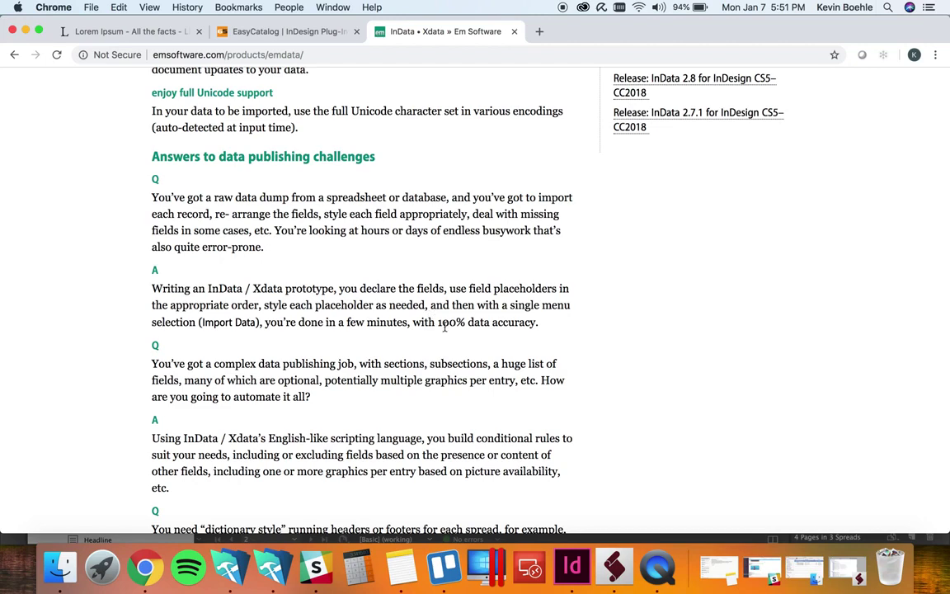
{"action": "left_click", "coordinate": [26, 30]}
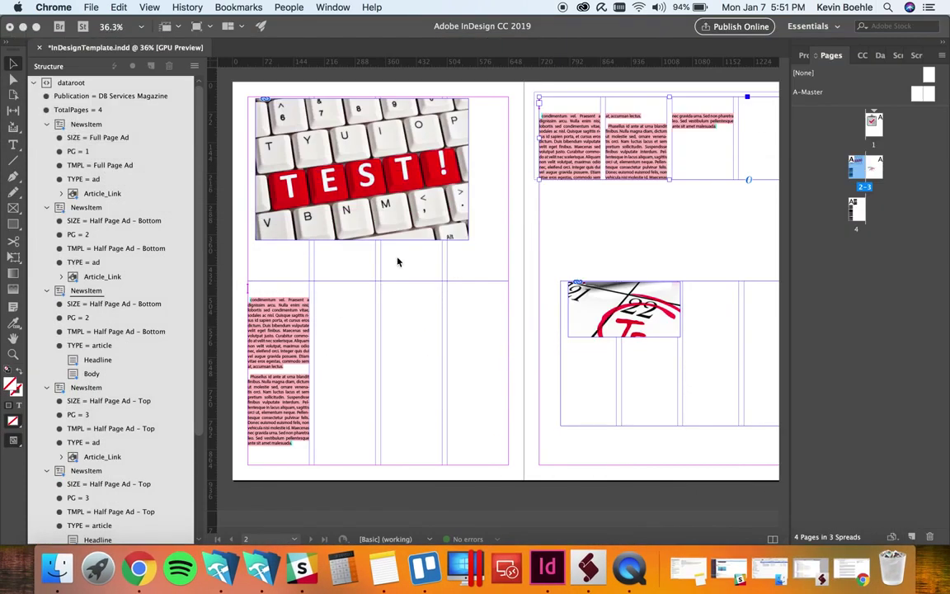